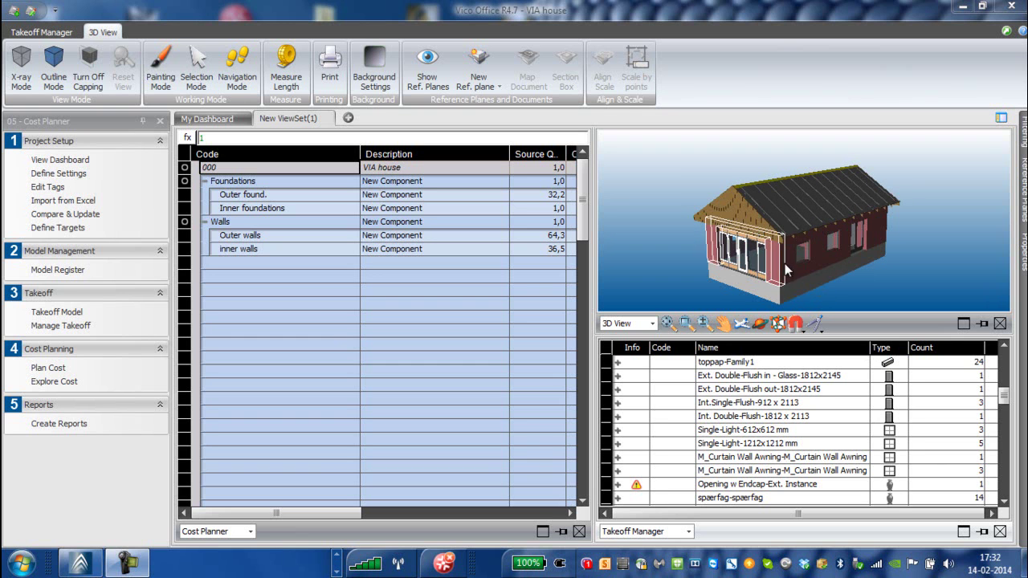
- Examine the house model's outer walls, windows, eaves and roof from several angles, including from below the roof overhang
click(769, 325)
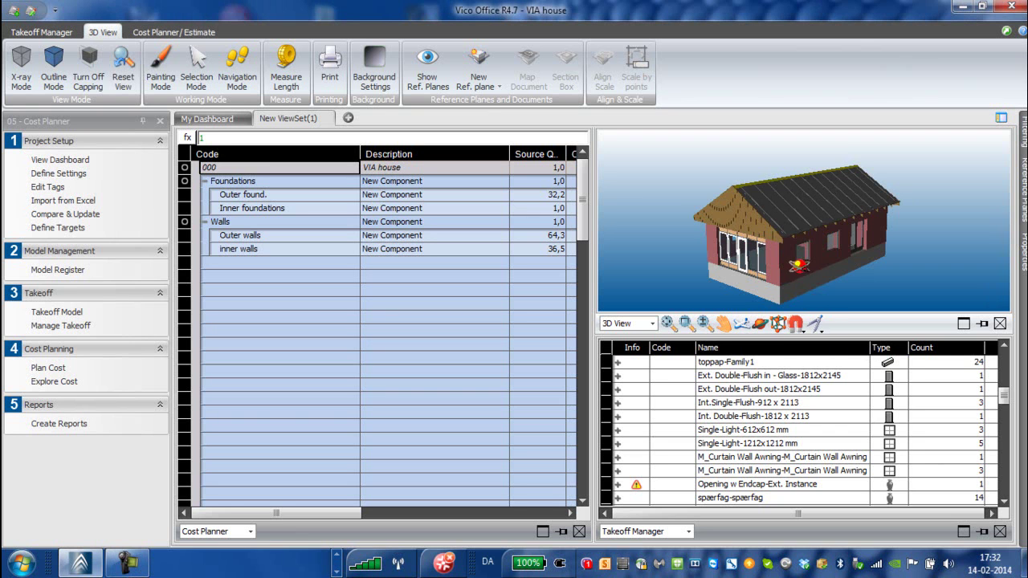
scroll(802, 256, up, 3)
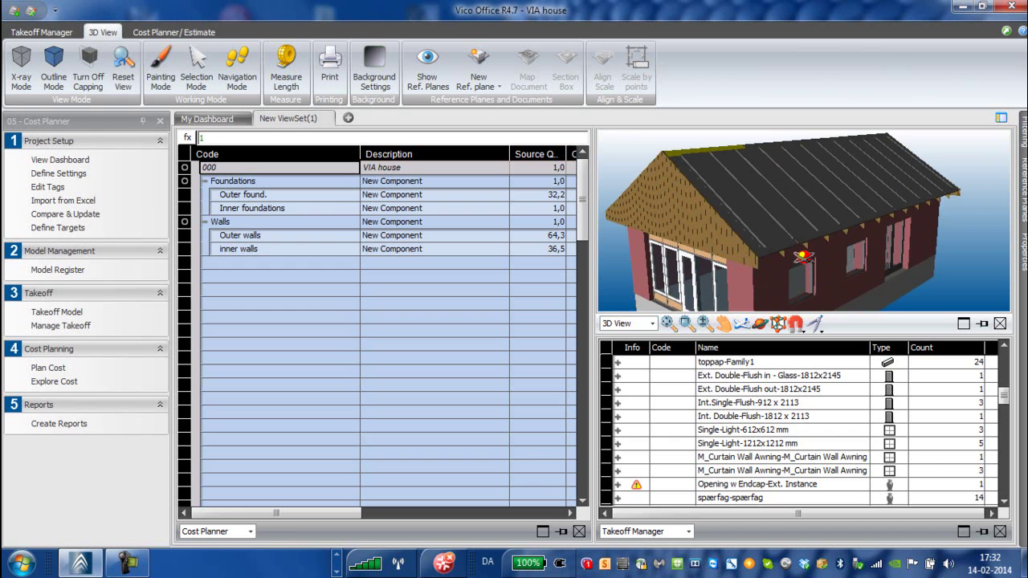
mouse_move(815, 290)
mouse_down()
mouse_move(810, 211)
mouse_move(811, 288)
mouse_move(732, 282)
mouse_move(819, 279)
mouse_move(811, 282)
mouse_up()
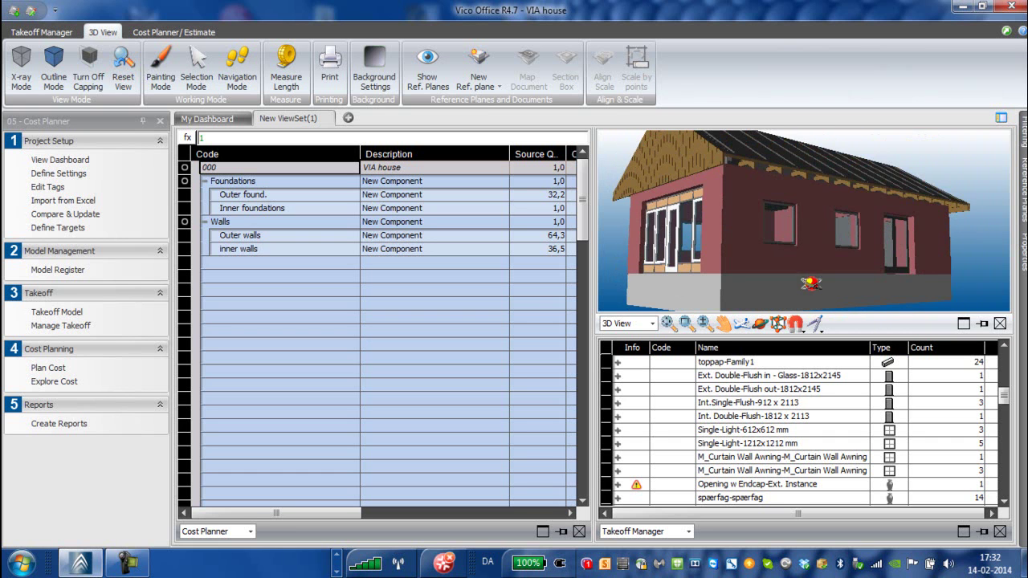
scroll(788, 184, up, 3)
scroll(788, 184, down, 2)
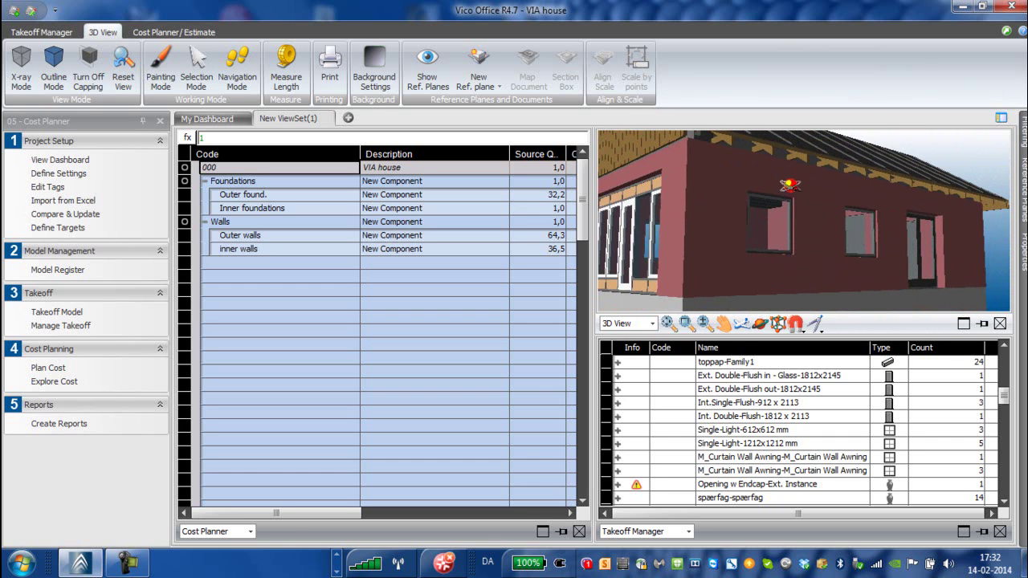
click(724, 323)
drag(824, 187, 817, 256)
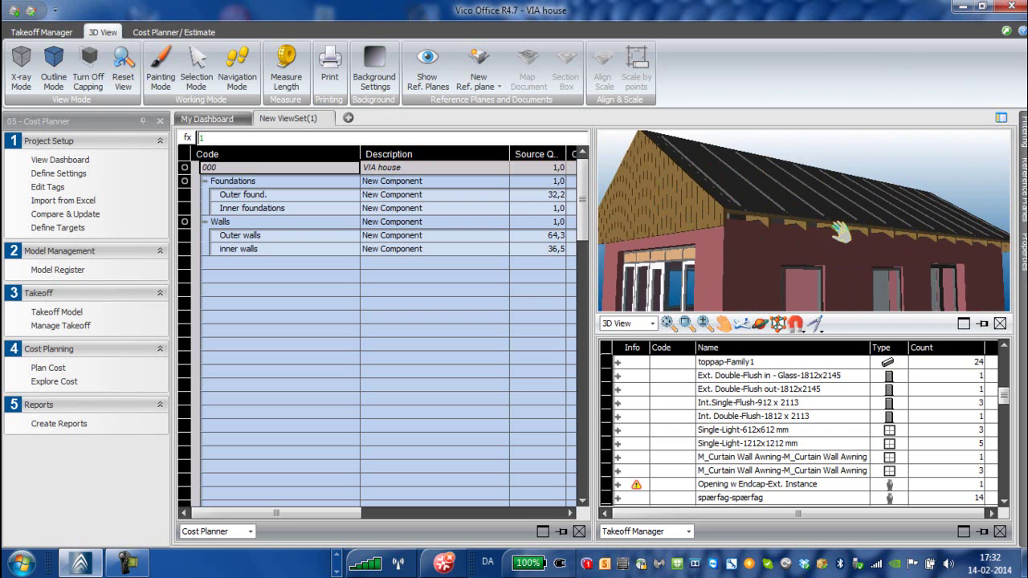
scroll(837, 216, up, 3)
scroll(836, 214, down, 3)
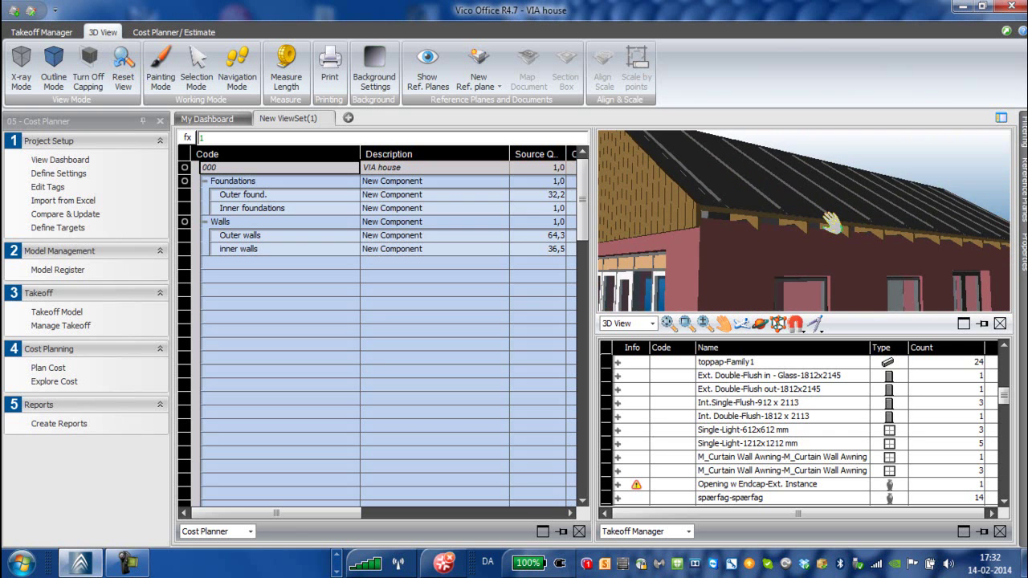
drag(833, 219, 802, 255)
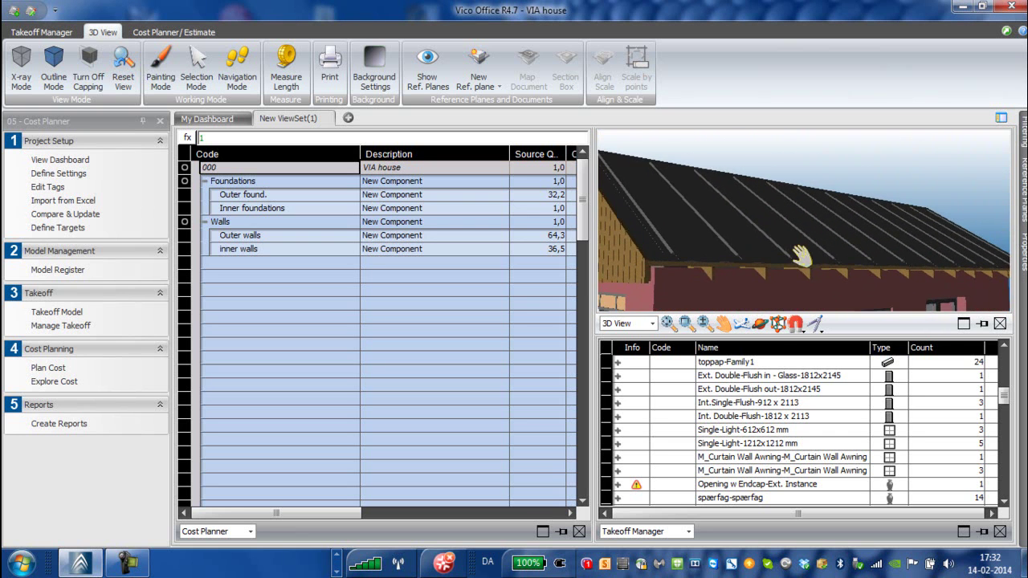
click(765, 322)
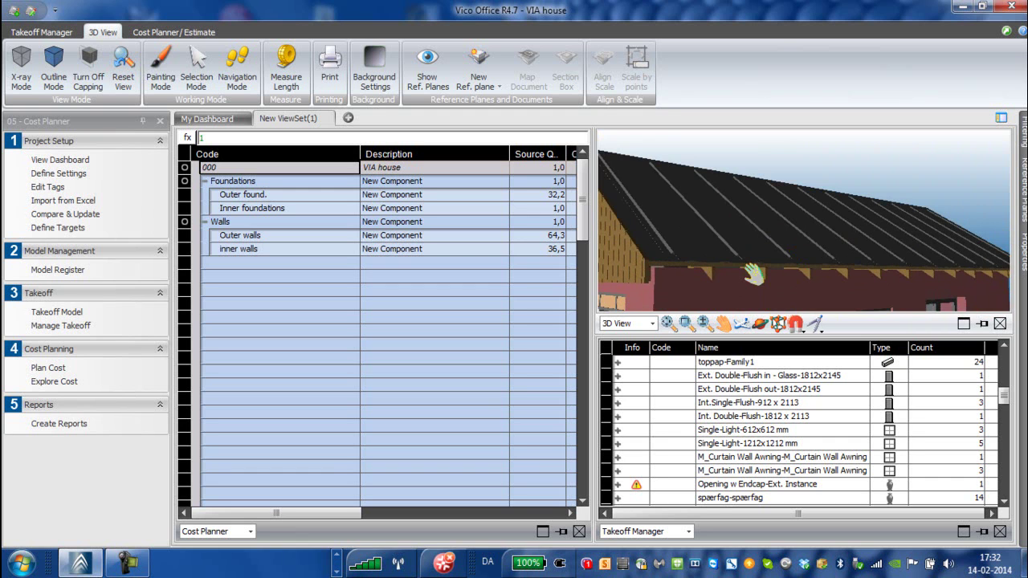
click(778, 322)
drag(778, 279, 721, 300)
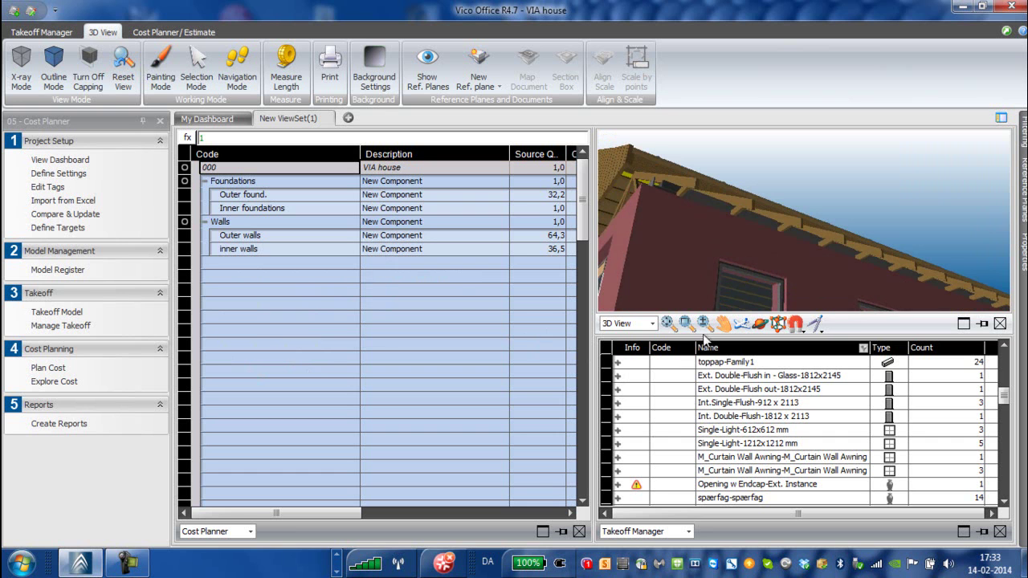
mouse_move(718, 236)
mouse_down()
mouse_move(737, 242)
mouse_move(726, 248)
mouse_up()
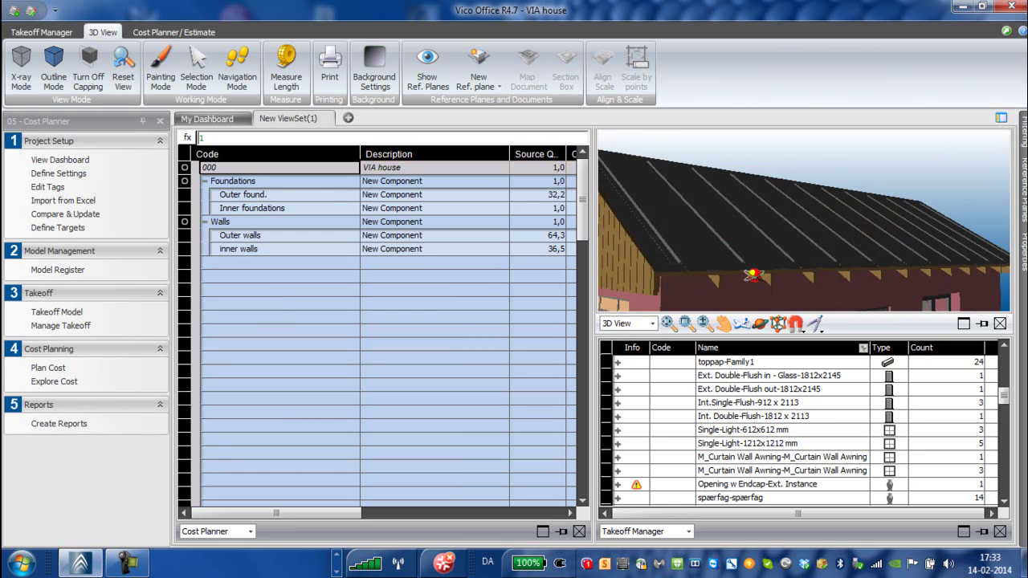
- Isolate the spærfag-spærfag takeoff item in the 3D model and inspect the roof trusses from above
click(746, 499)
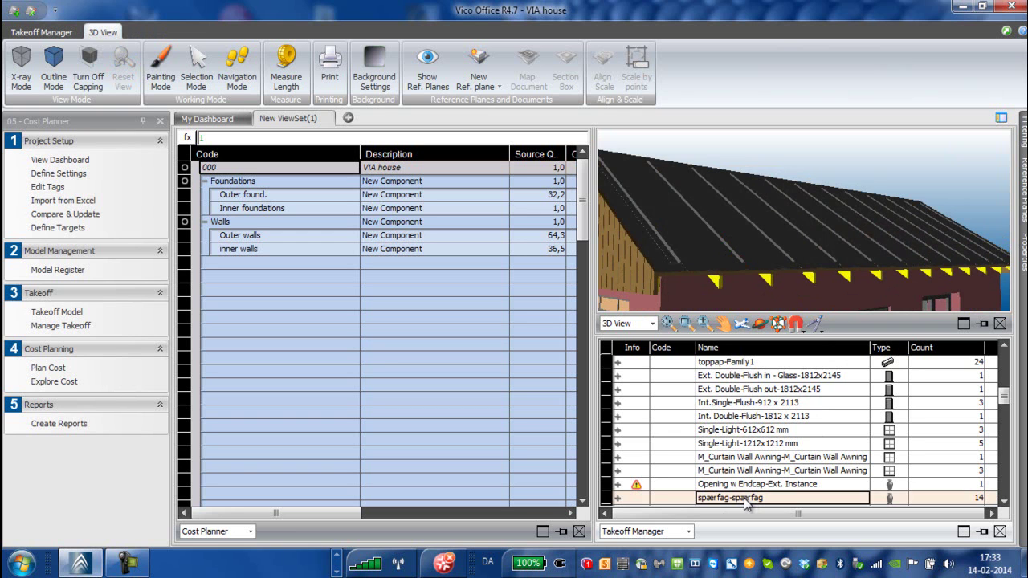
right_click(747, 499)
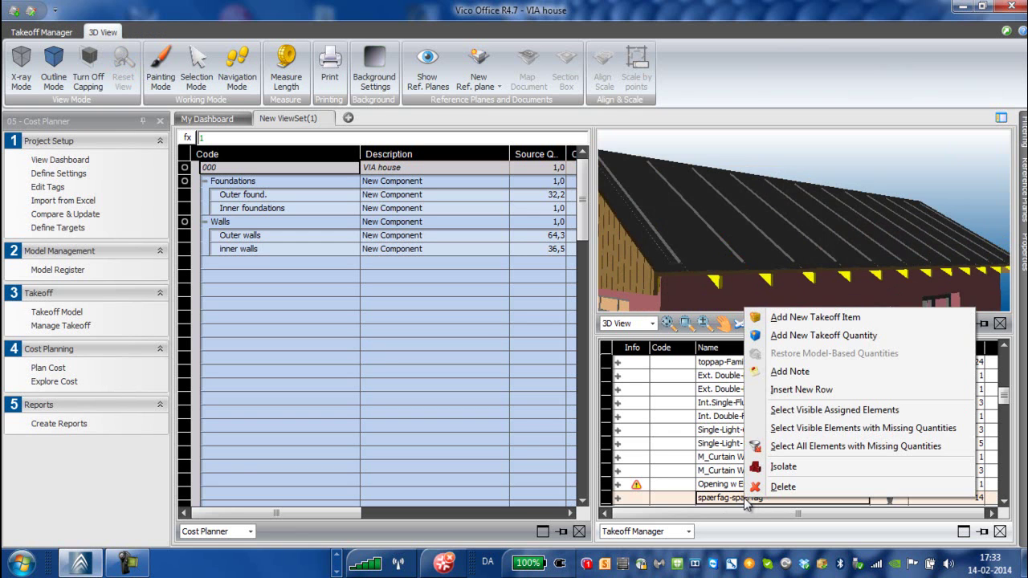
click(780, 470)
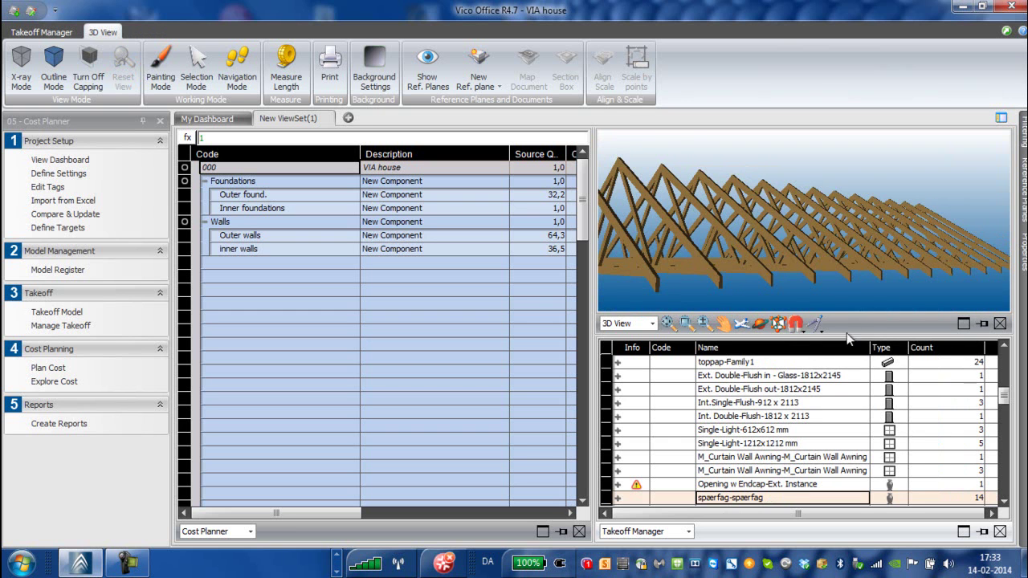
click(760, 324)
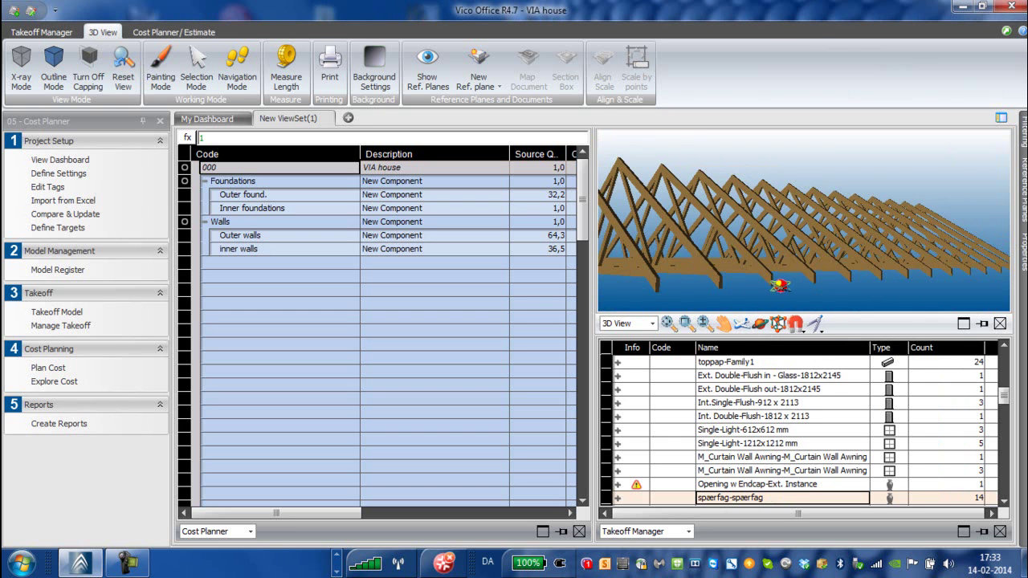
mouse_move(779, 285)
mouse_down()
mouse_move(783, 295)
mouse_move(779, 285)
mouse_up()
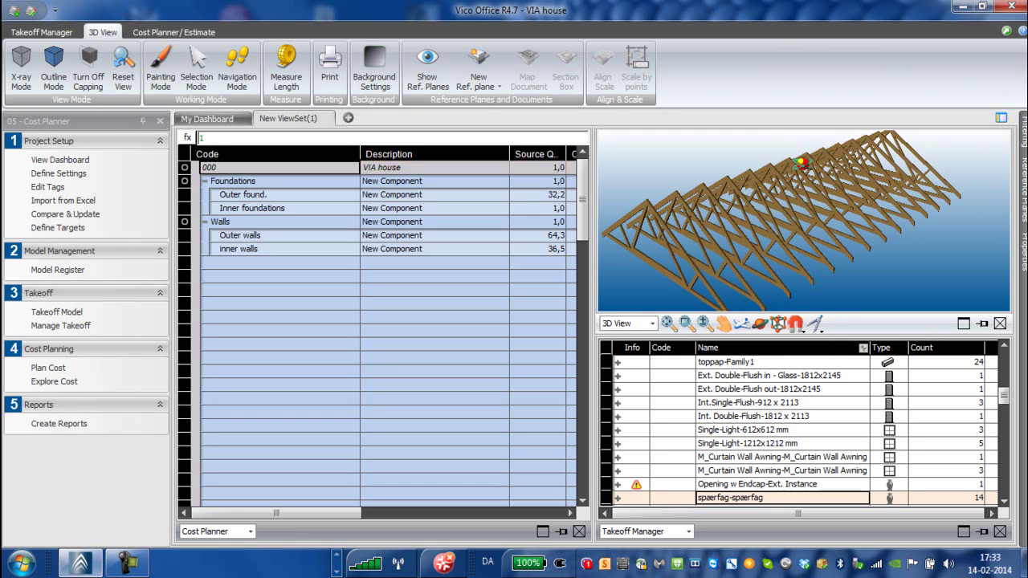
scroll(632, 175, up, 1)
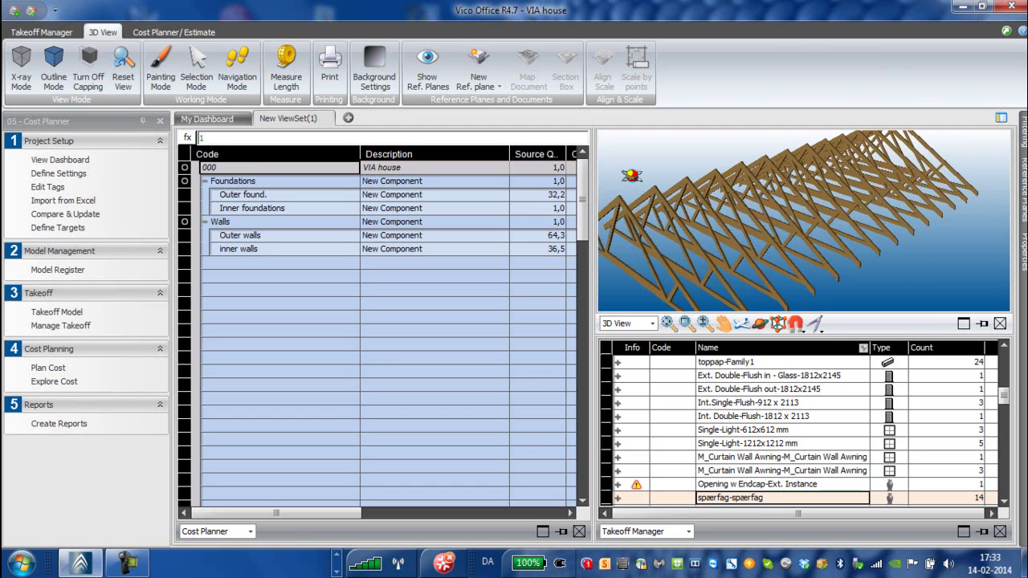
scroll(631, 176, down, 5)
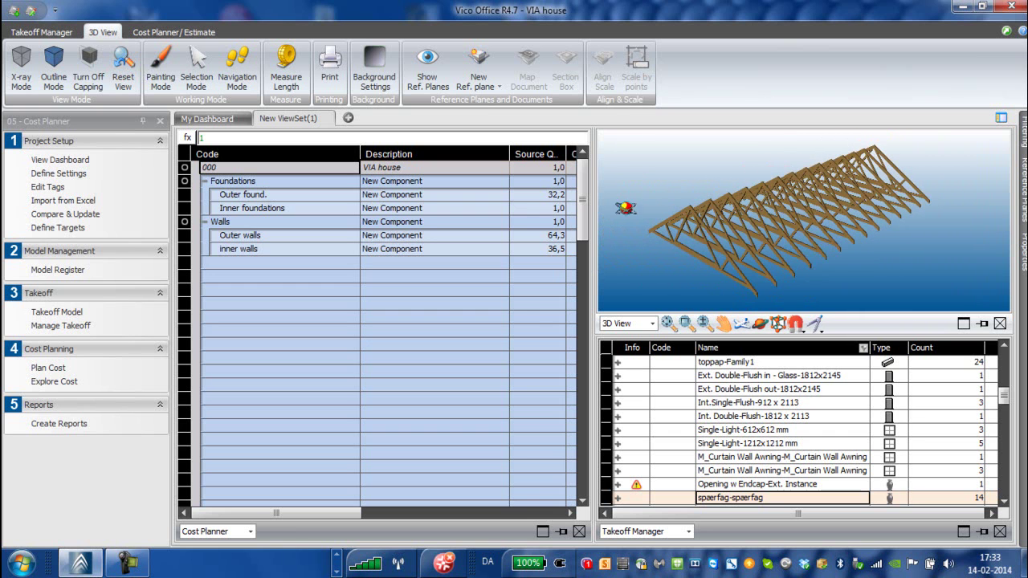
scroll(629, 214, up, 3)
drag(627, 214, 628, 214)
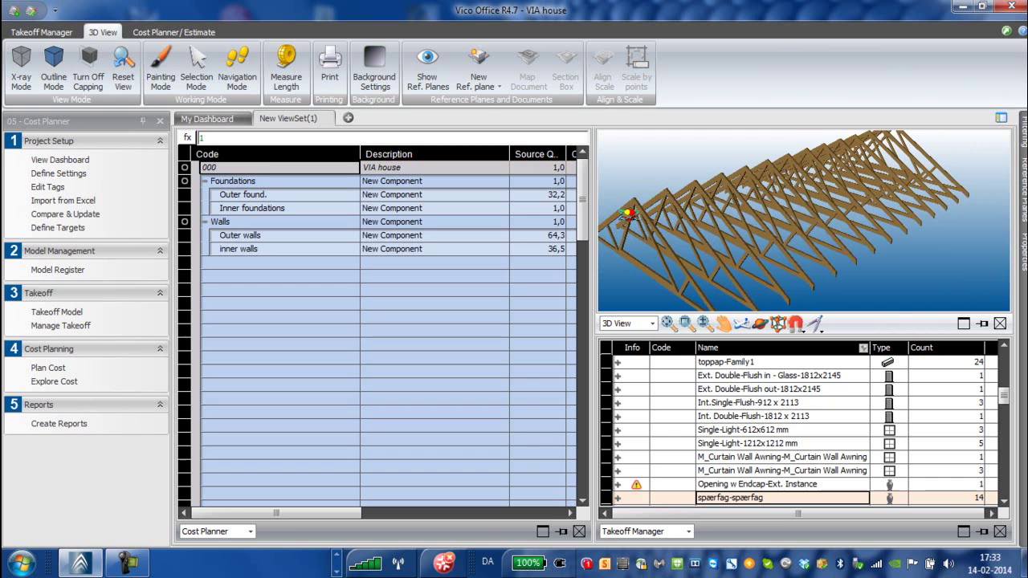
drag(628, 214, 629, 213)
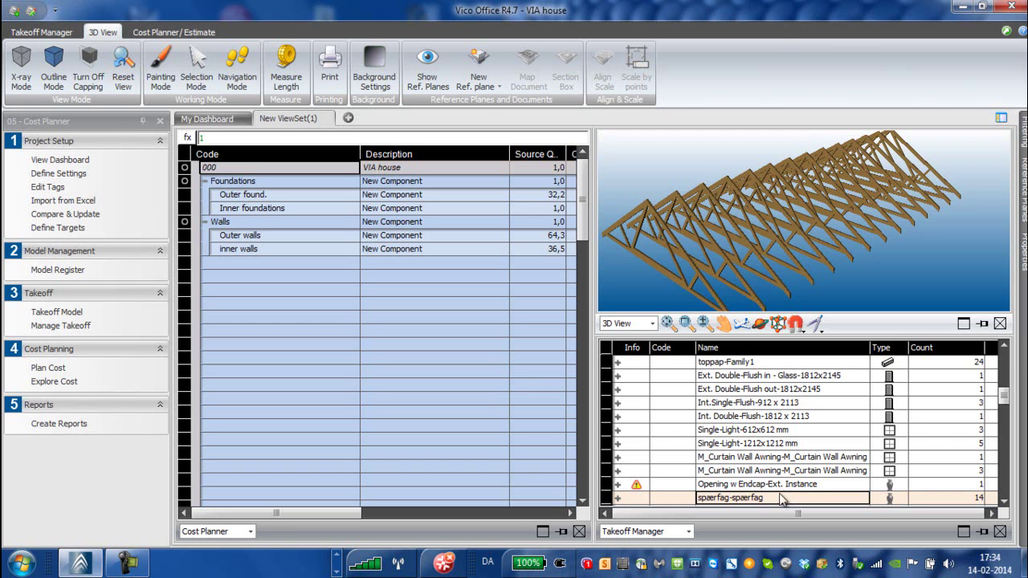
- Add the rygningsplanke-Family1 takeoff item to the truss selection and isolate both in the 3D model
click(1004, 347)
click(1004, 347)
click(1004, 347)
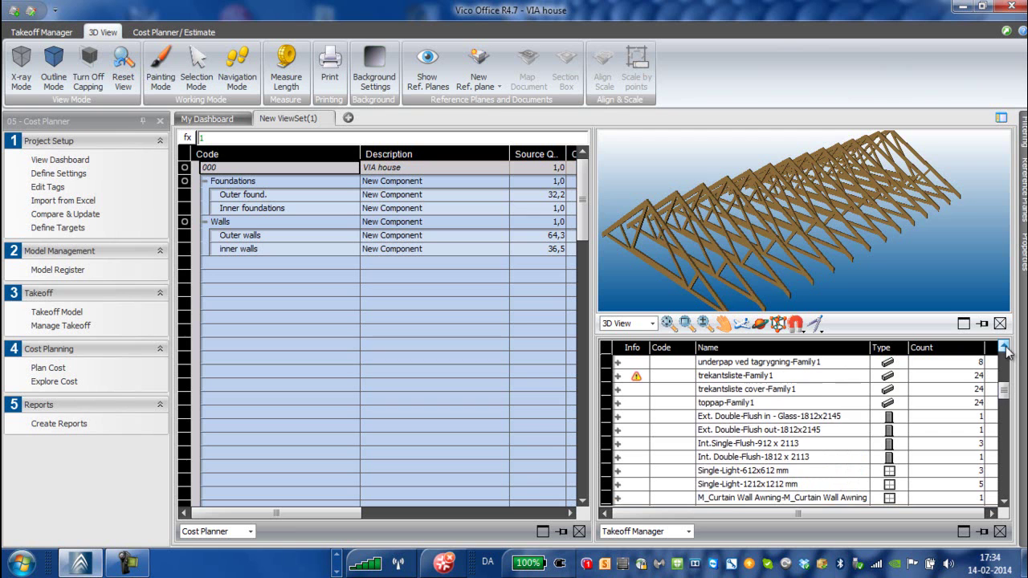
click(1004, 347)
click(1005, 346)
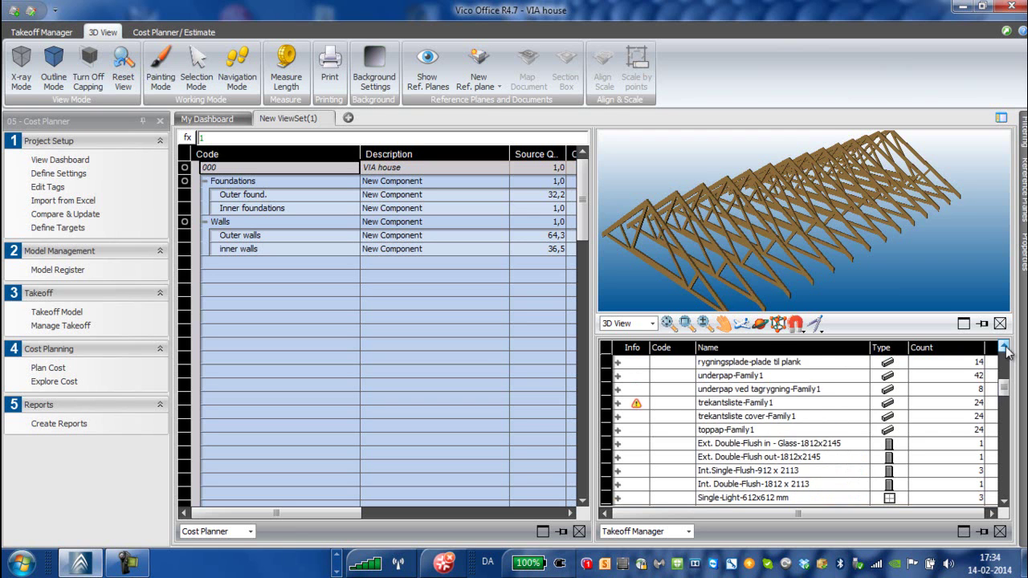
click(1005, 347)
click(1004, 347)
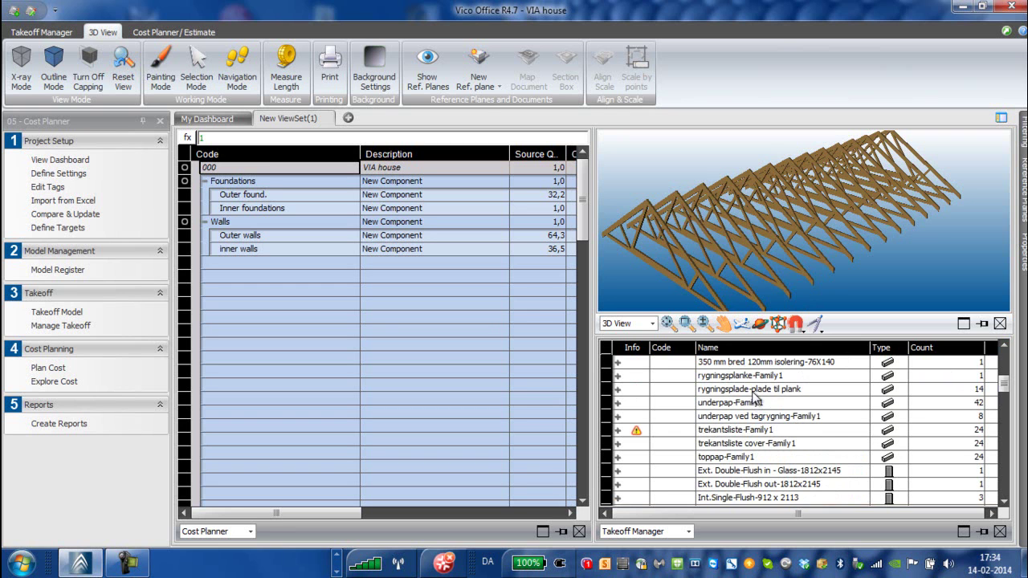
click(754, 376)
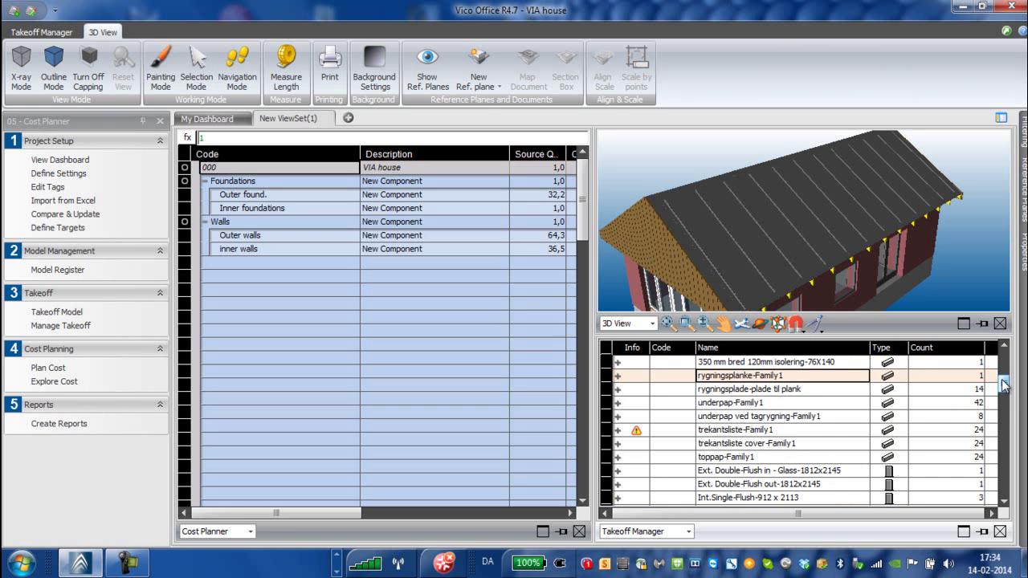
mouse_move(1006, 388)
mouse_down()
mouse_move(1006, 407)
mouse_move(1000, 378)
mouse_up()
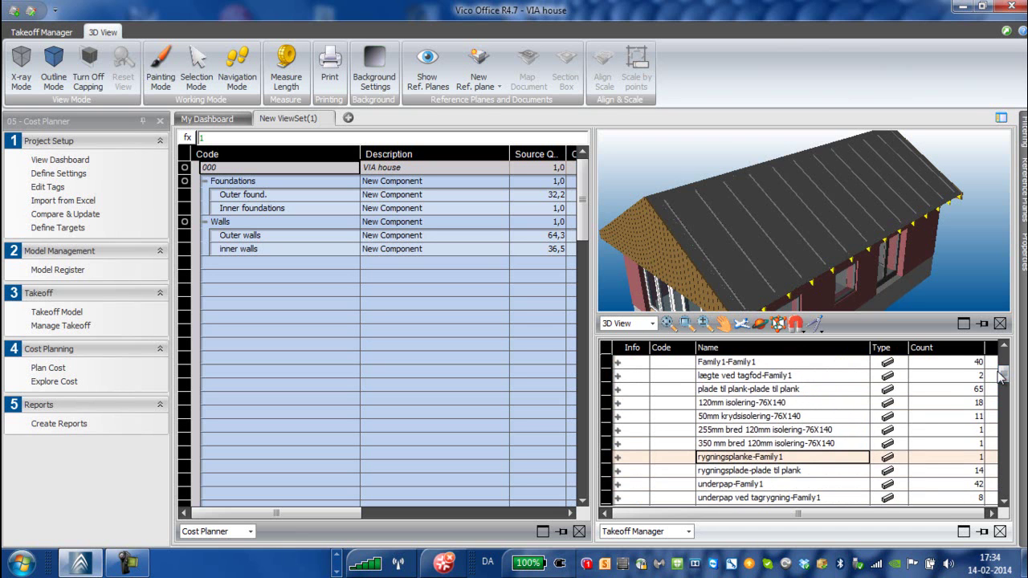
right_click(804, 459)
click(837, 424)
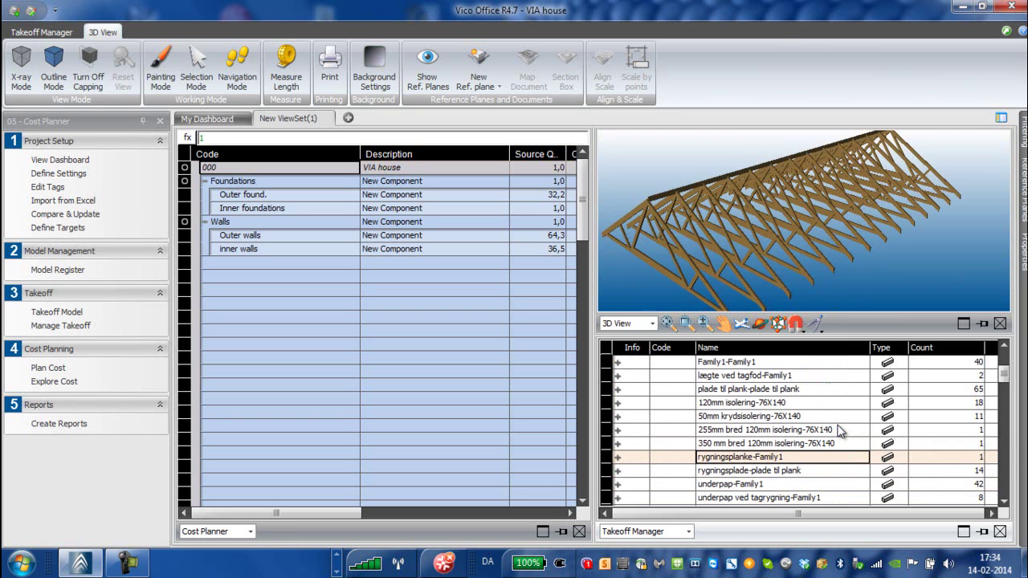
click(667, 323)
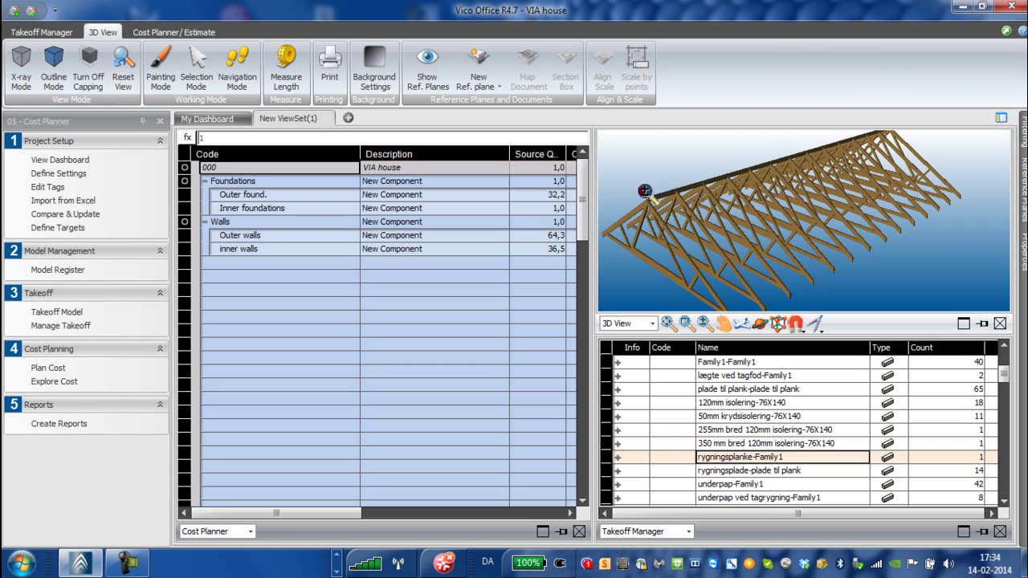
drag(646, 194, 691, 205)
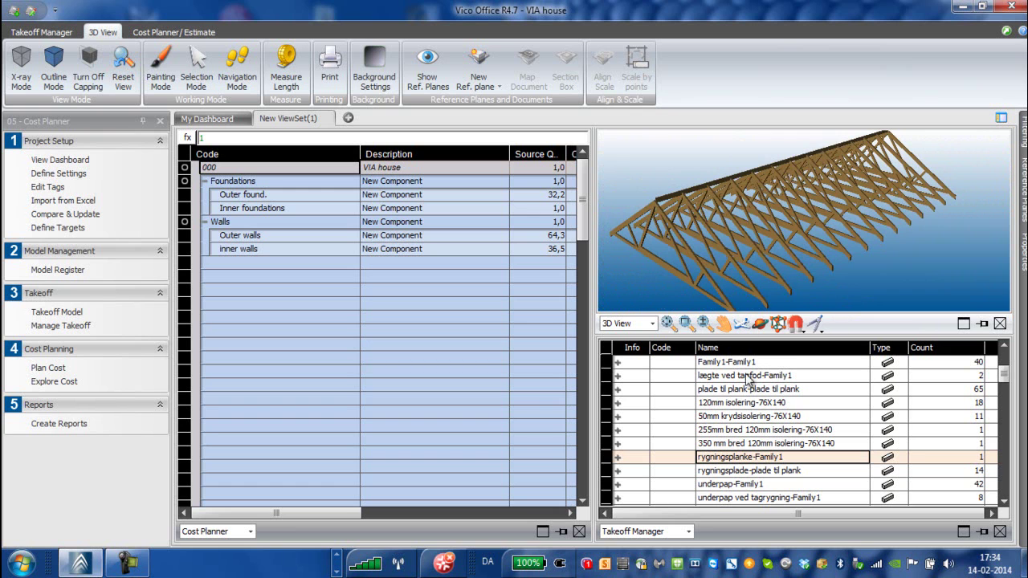
- Include rygningsplade-plade til plank in the selection, isolate it with the trusses and ridge plank, and view the ridge from below
click(732, 471)
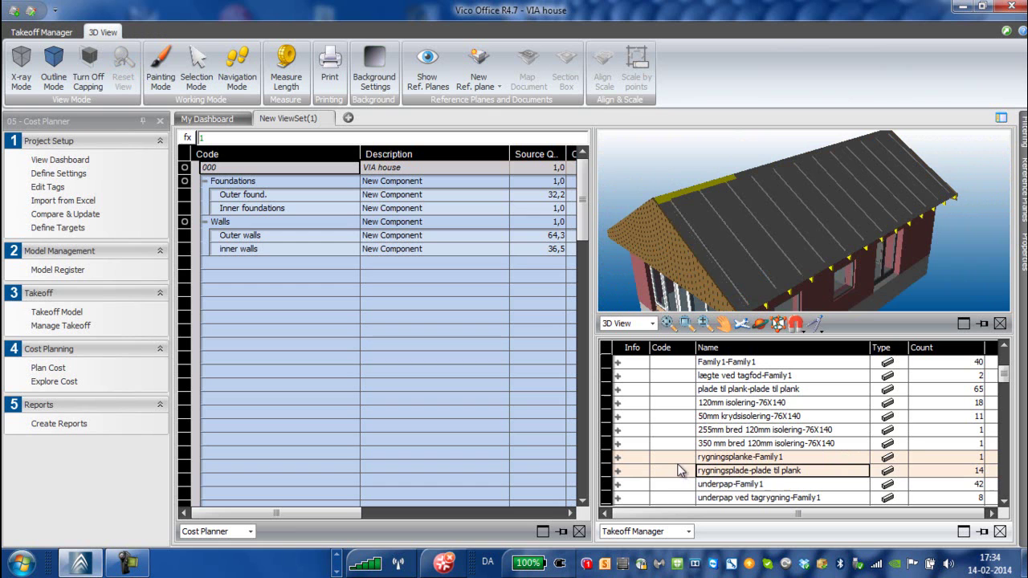
right_click(796, 457)
click(815, 428)
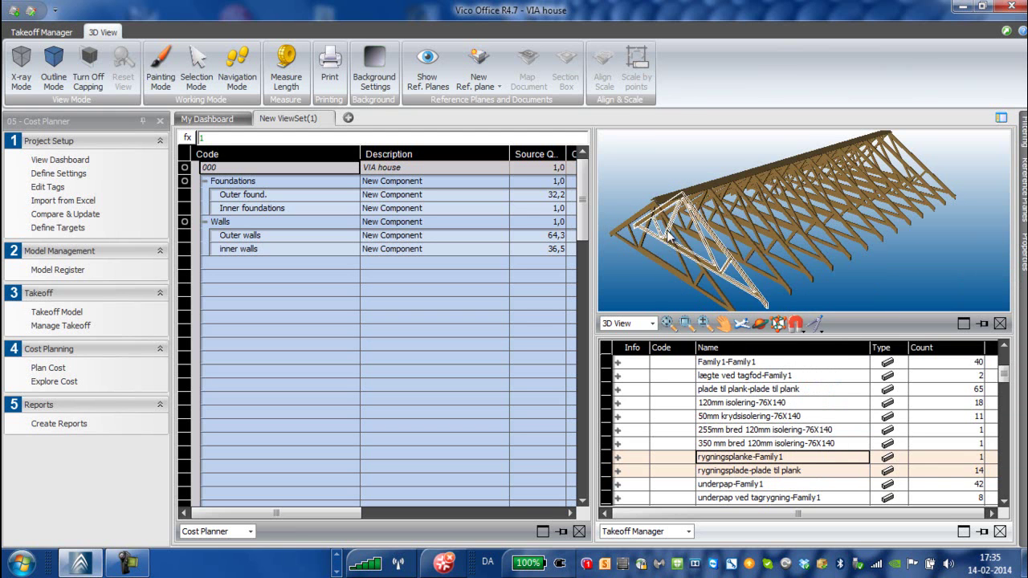
click(759, 323)
drag(644, 215, 805, 182)
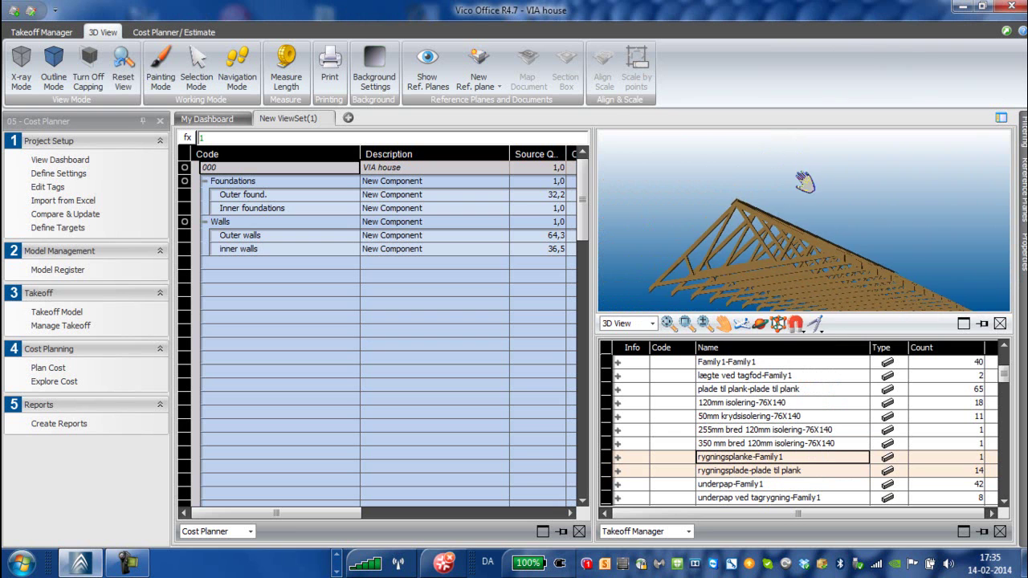
- Turn on the section box around the isolated roof parts and move one of its side planes inward to cut through the trusses
click(783, 323)
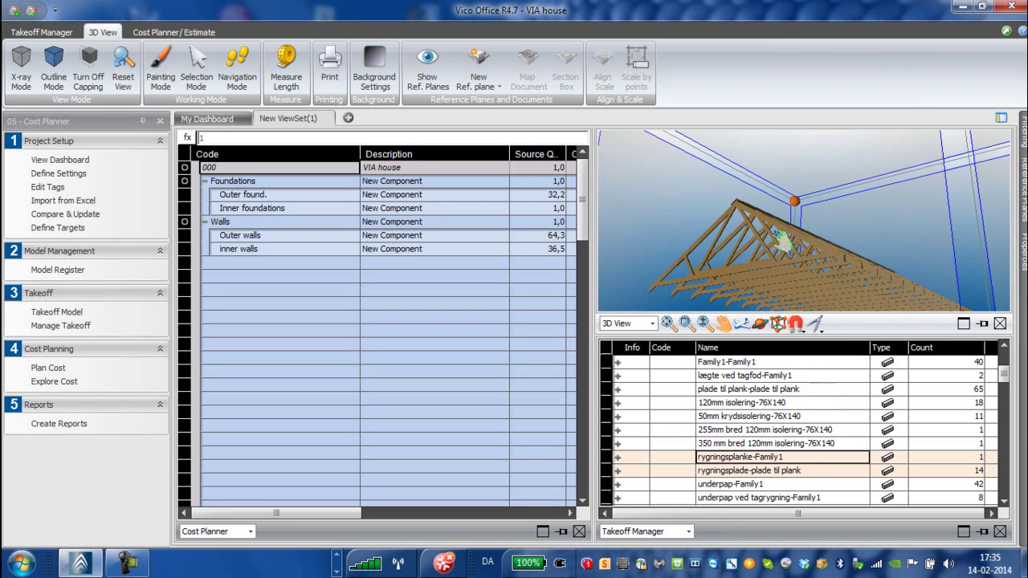
scroll(781, 240, down, 5)
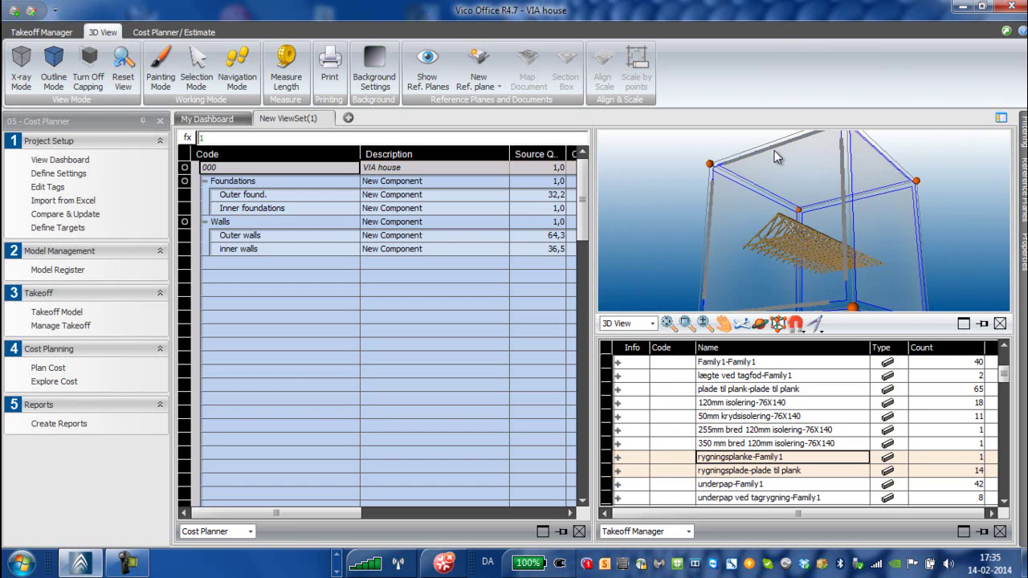
click(794, 215)
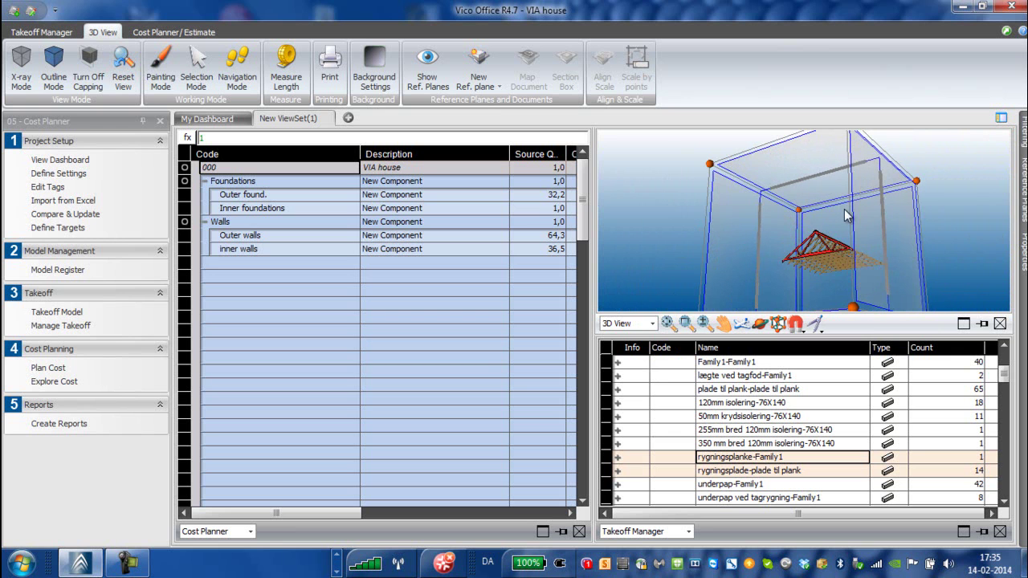
click(757, 326)
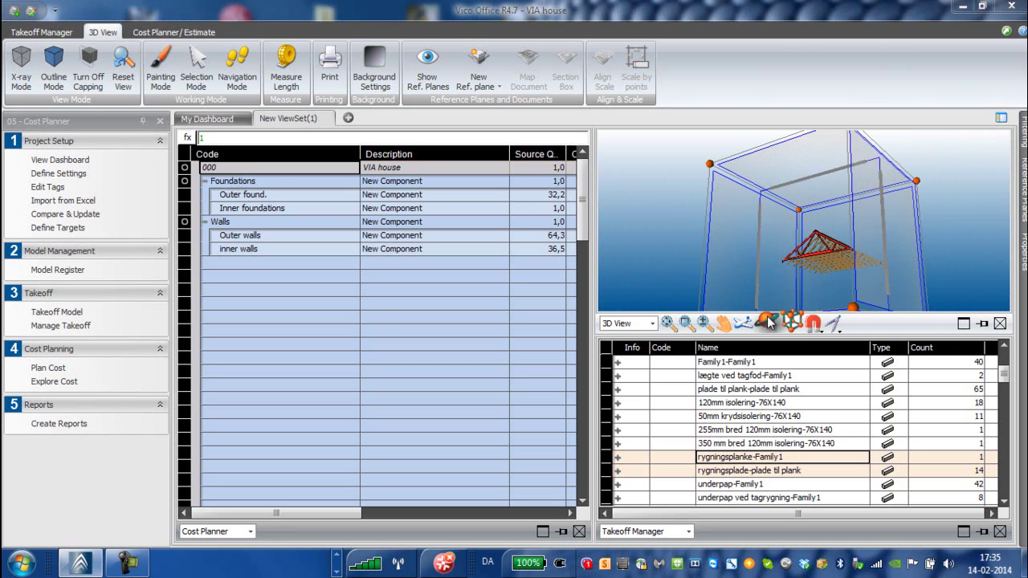
drag(804, 262, 809, 231)
click(668, 322)
scroll(807, 231, up, 5)
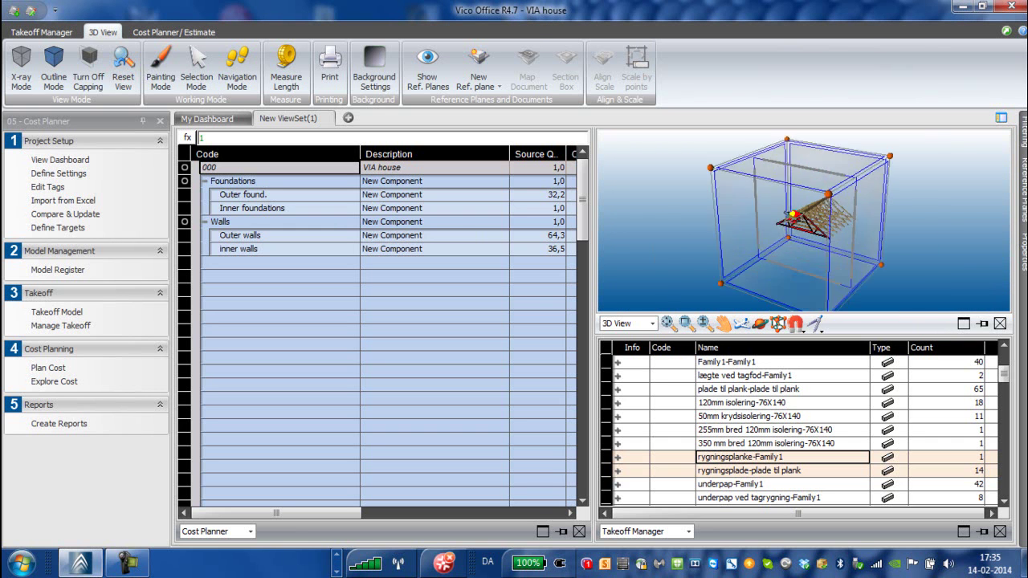
- Add the 350 mm bred and 255mm bred 120mm isolering-76X140 takeoff items to the roof selection and isolate them all in the 3D model
scroll(804, 208, up, 1)
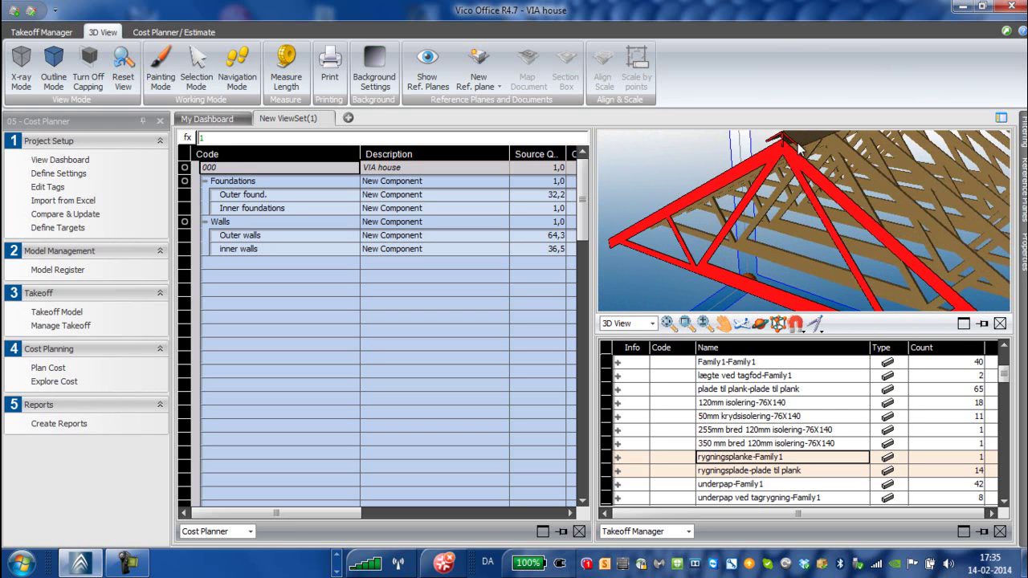
scroll(758, 159, down, 1)
scroll(758, 161, down, 2)
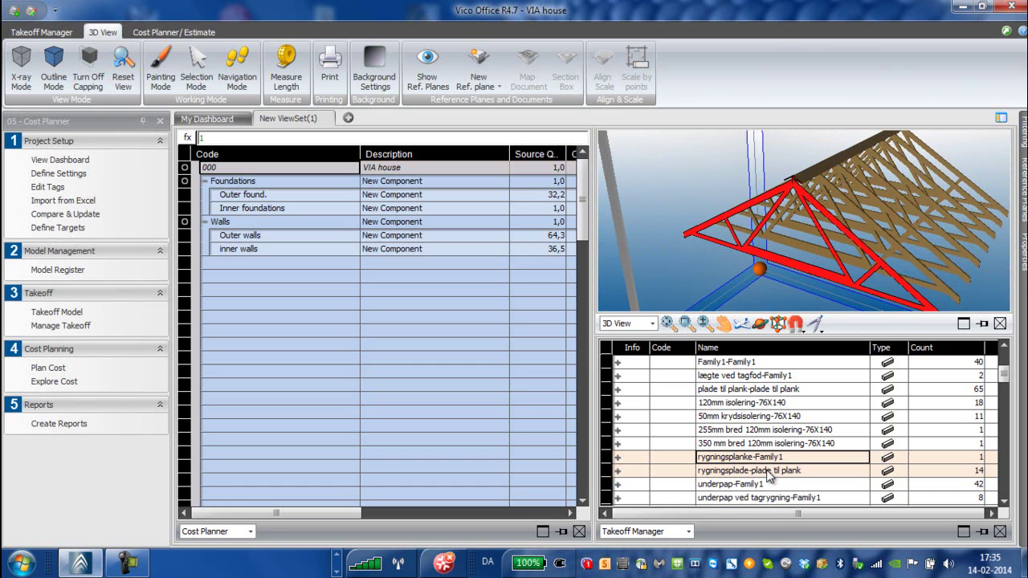
click(754, 444)
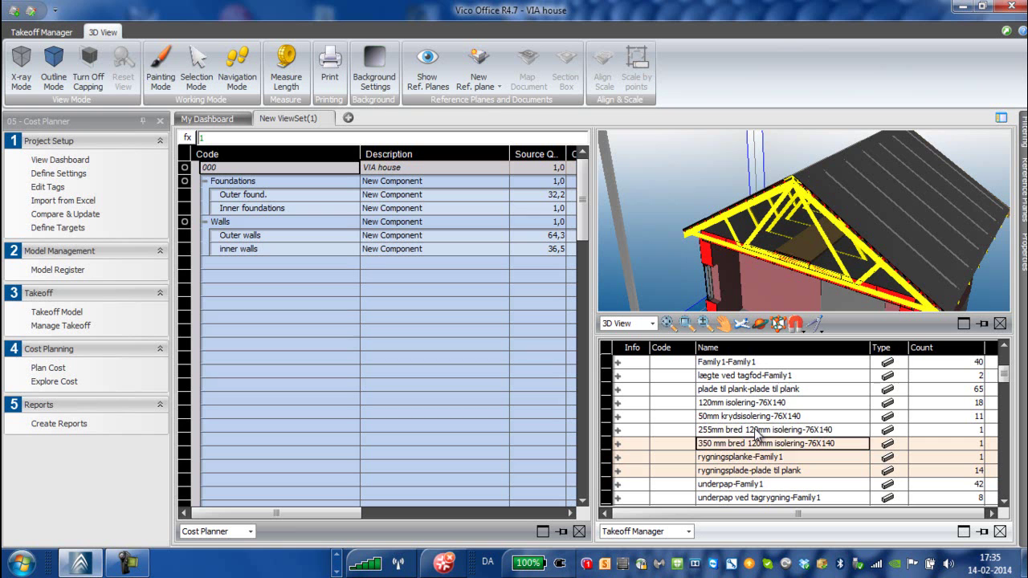
ctrl+click(759, 430)
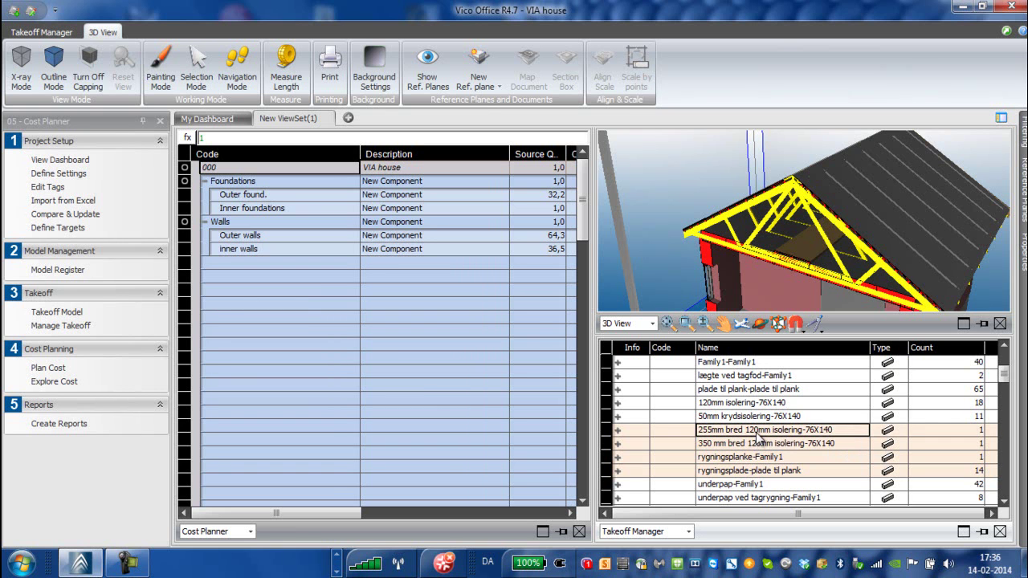
right_click(759, 437)
click(795, 396)
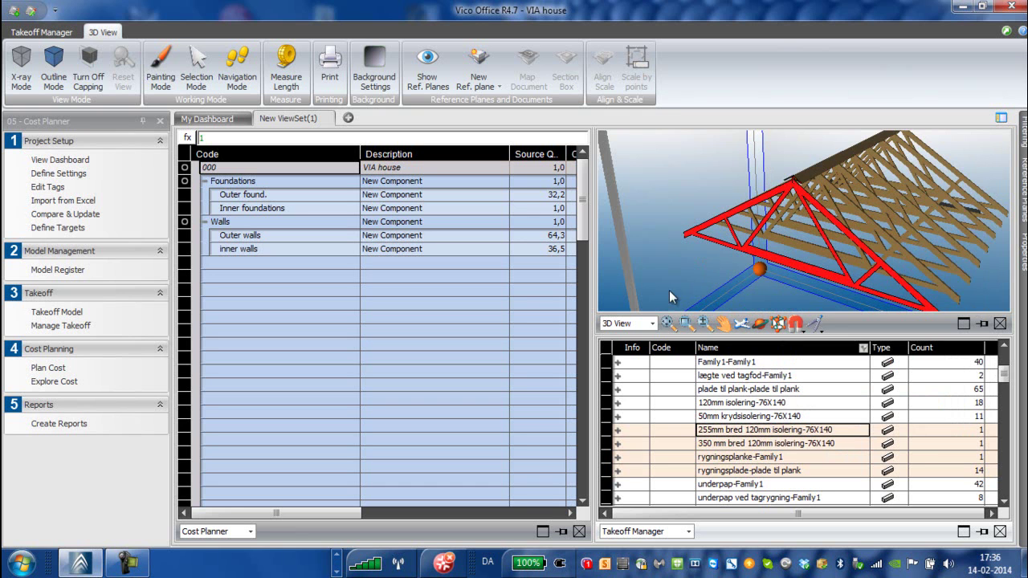
- Hide the section box around the isolated roof parts and view the cut trusses
click(786, 323)
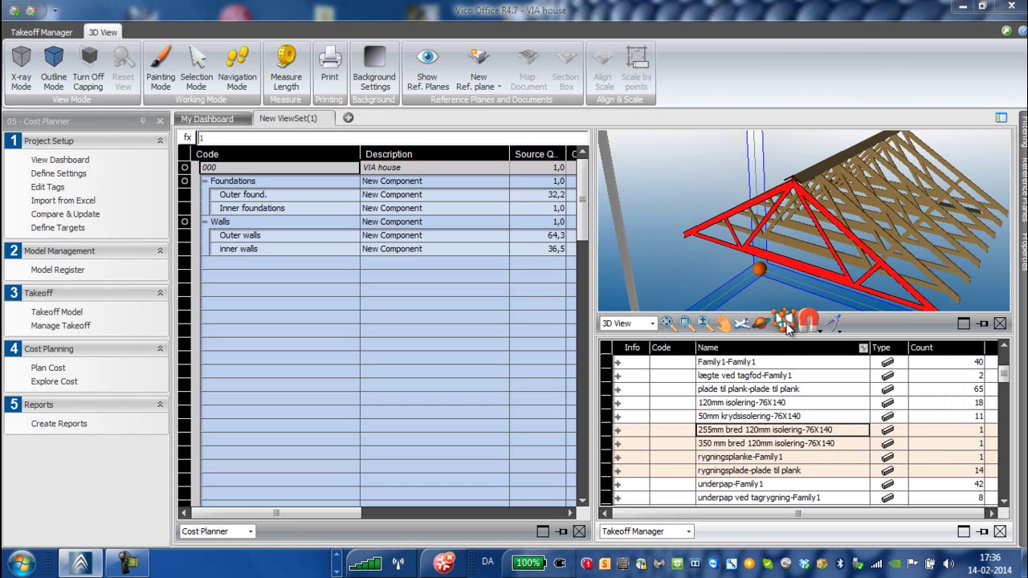
click(787, 324)
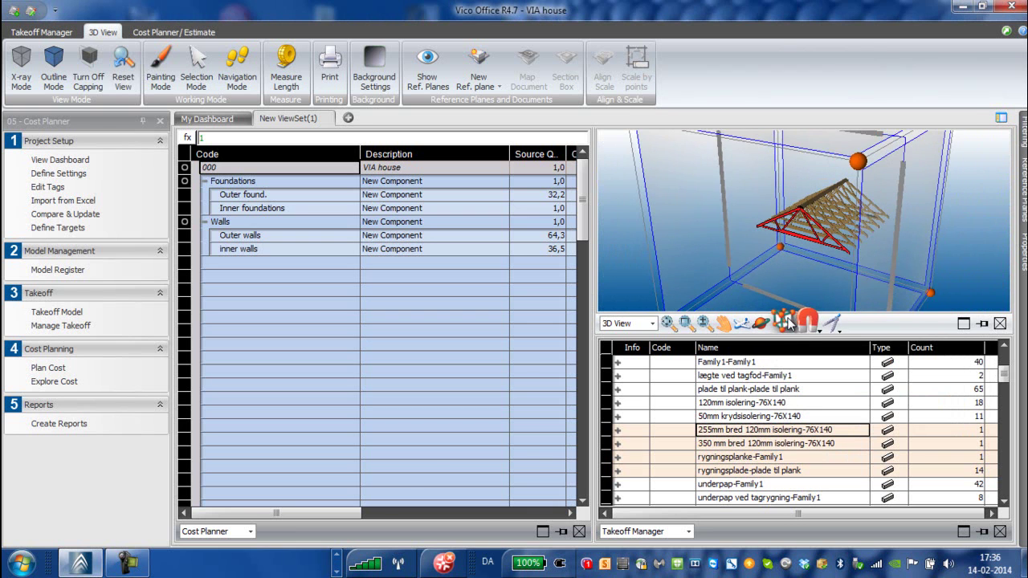
click(787, 322)
scroll(835, 187, up, 5)
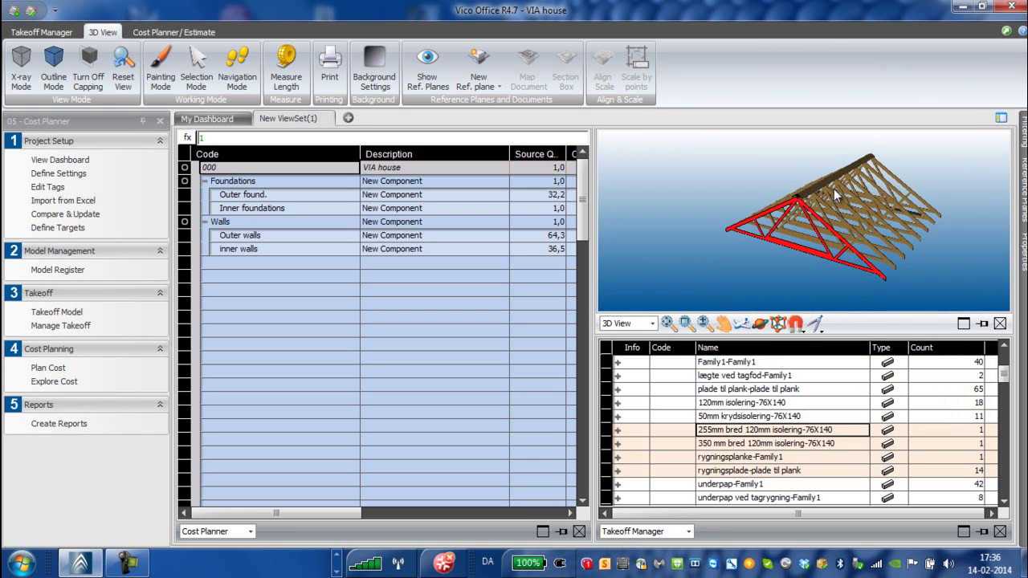
scroll(876, 194, down, 3)
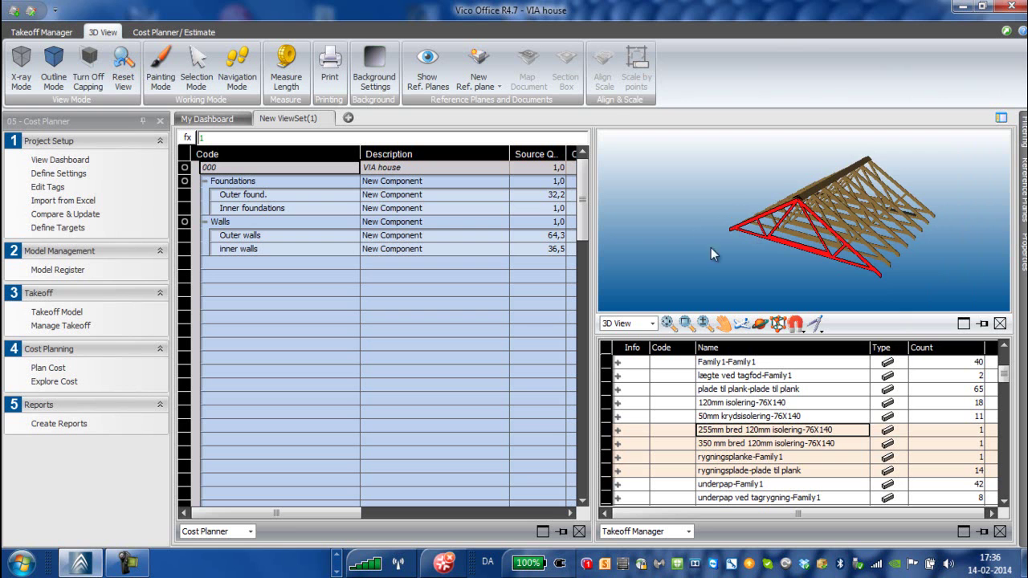
scroll(733, 251, down, 2)
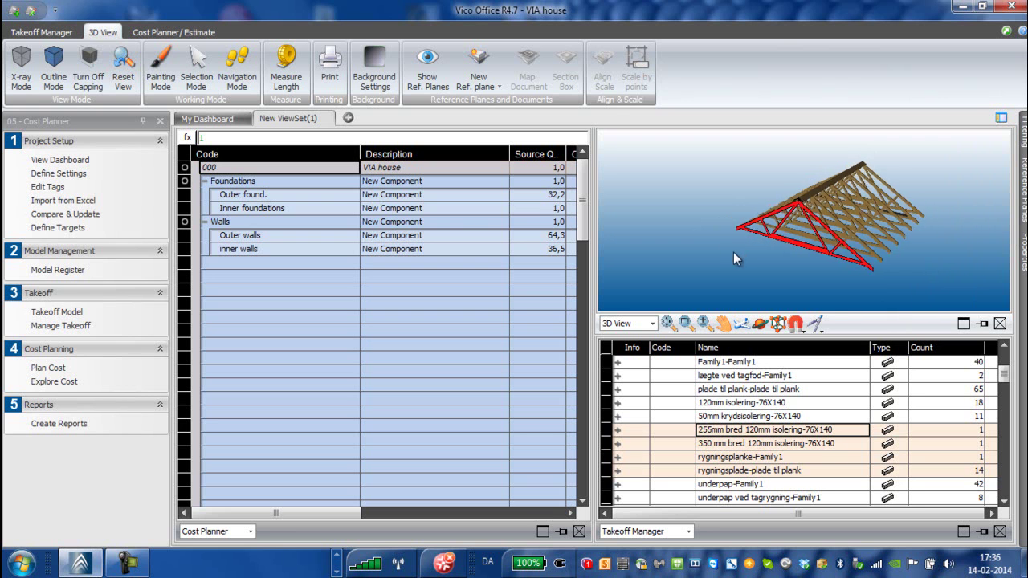
- Move the cutting side plane of the section box back out past the gable-end truss and hide the box
click(784, 321)
scroll(773, 258, down, 5)
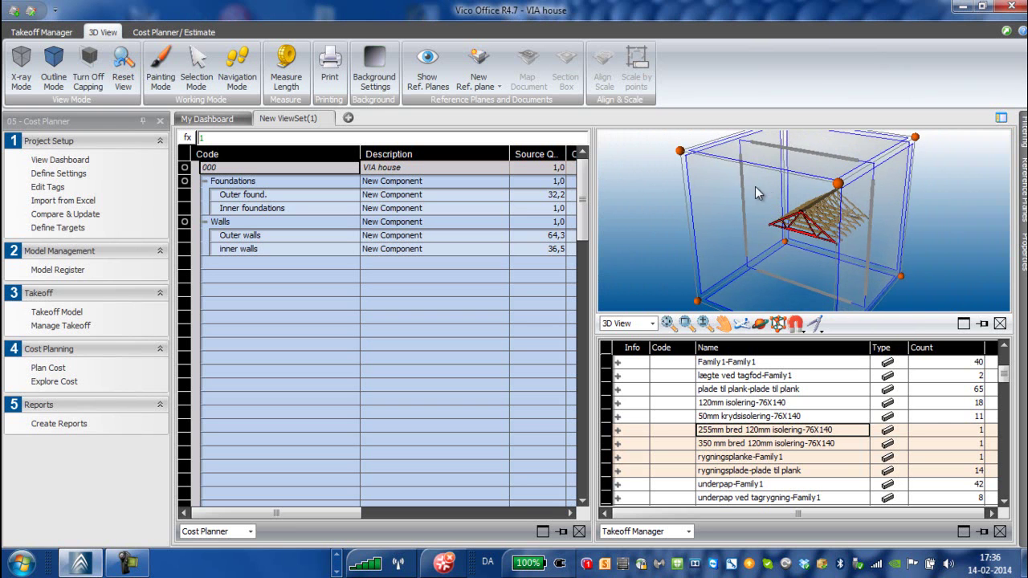
middle_drag(755, 186, 680, 244)
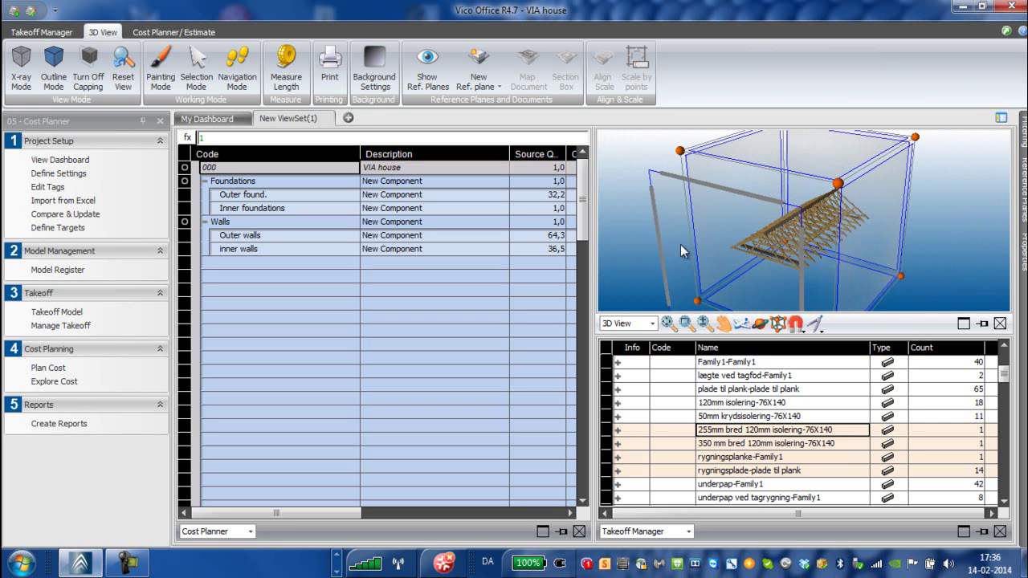
click(790, 318)
scroll(741, 254, up, 6)
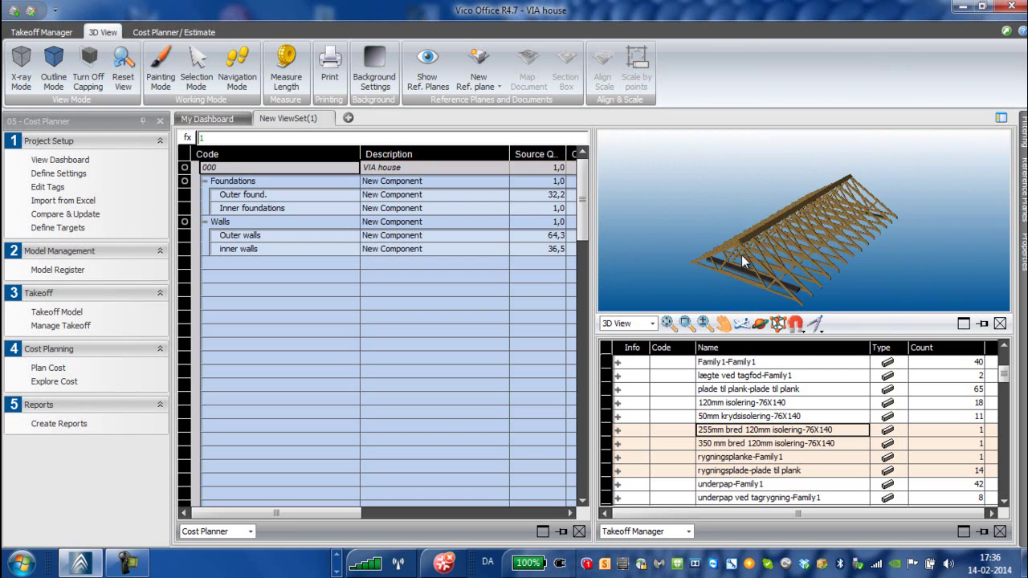
scroll(722, 269, down, 3)
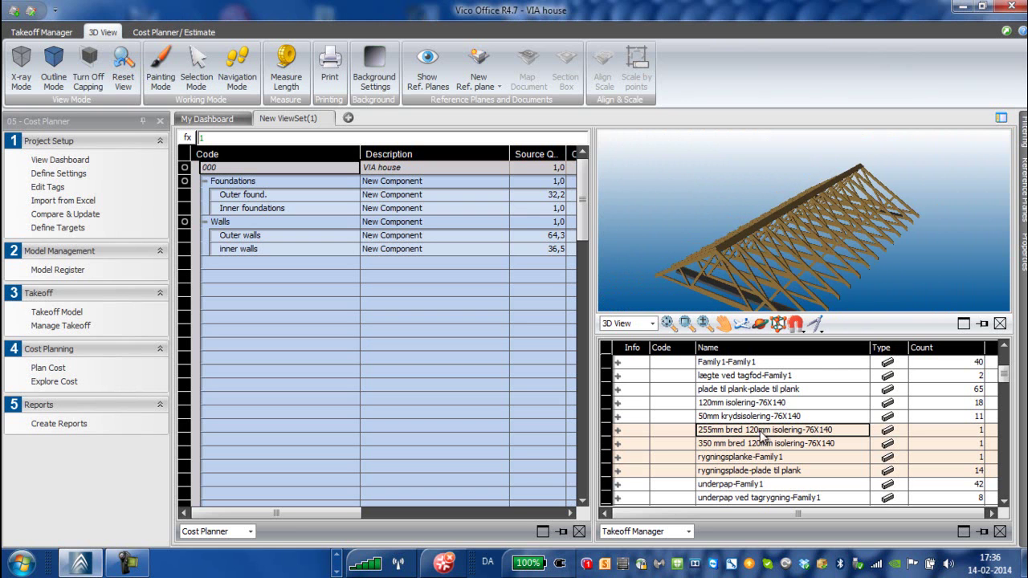
- Include 50mm krydsisolering-76X140 in the selection, isolate it with the other roof parts, and inspect the ceiling insulation from below
click(730, 418)
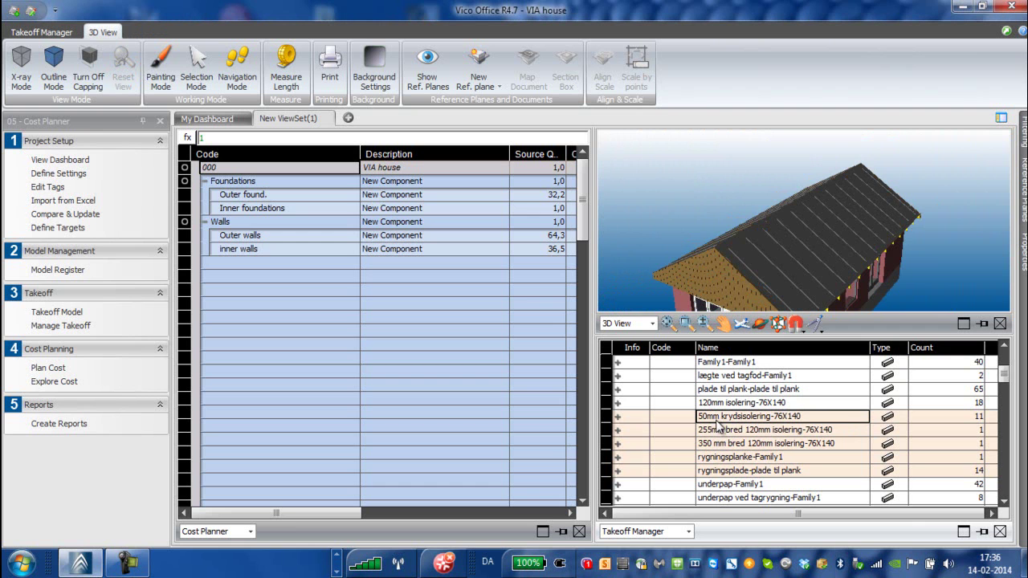
right_click(740, 426)
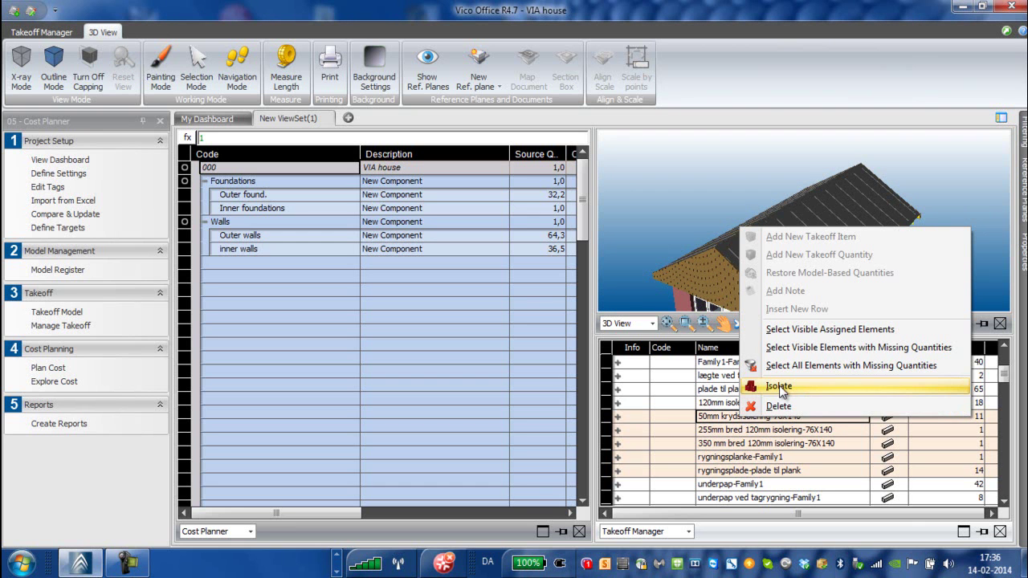
click(779, 387)
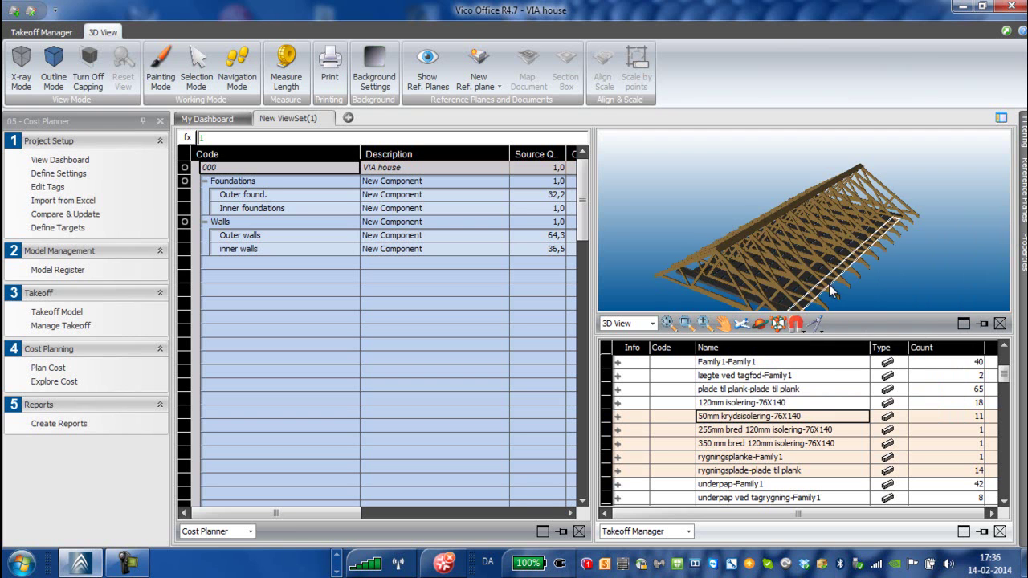
click(765, 319)
mouse_move(790, 284)
mouse_down()
mouse_move(788, 266)
mouse_move(781, 294)
mouse_move(777, 286)
mouse_up()
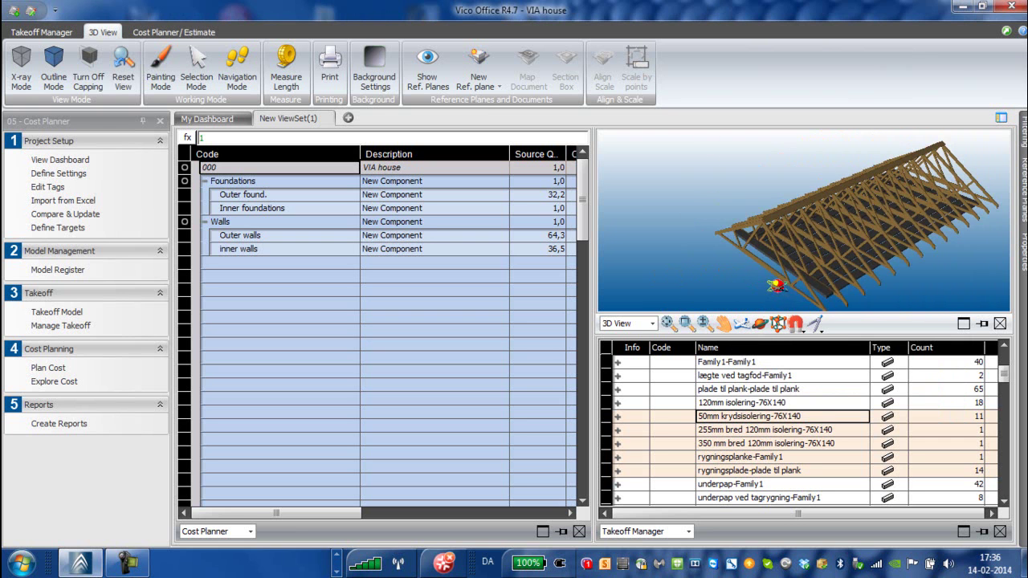
click(674, 319)
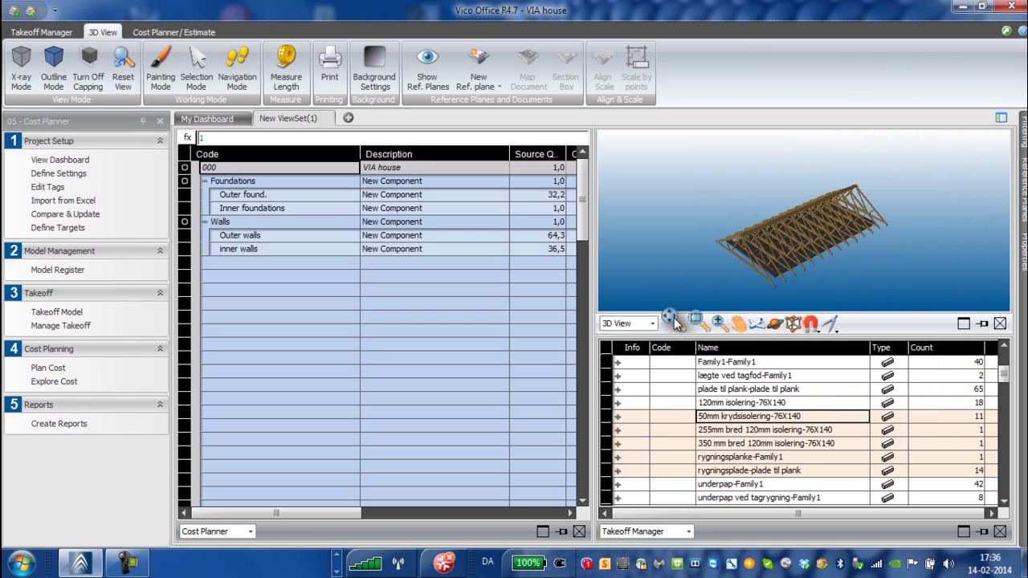
drag(796, 280, 798, 259)
scroll(798, 231, up, 8)
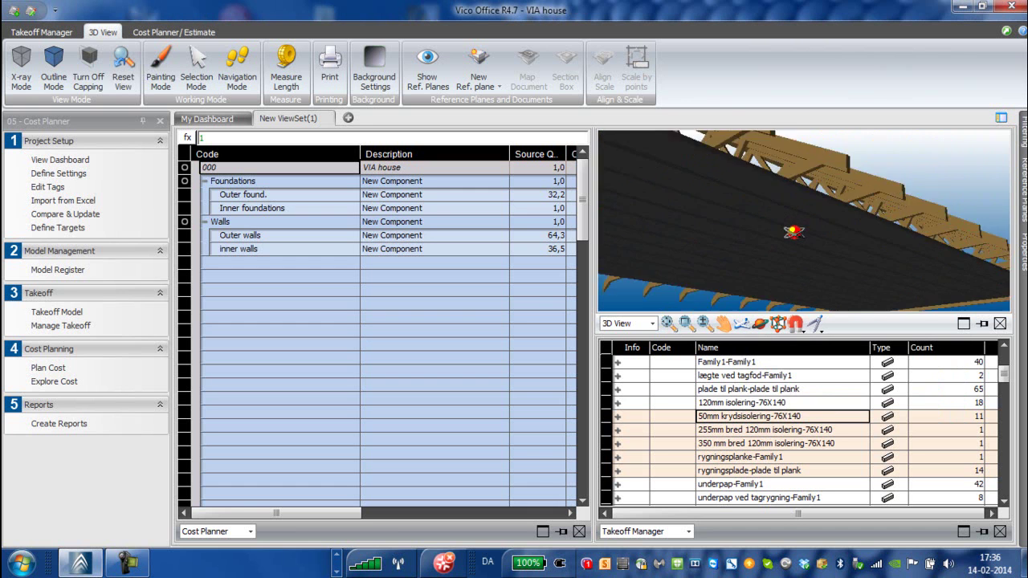
drag(795, 235, 812, 235)
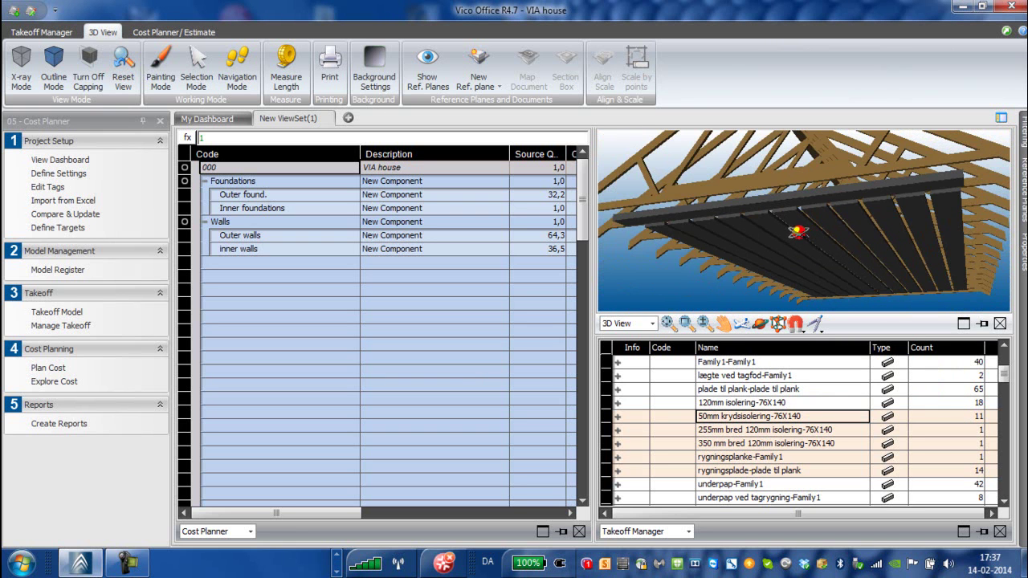
drag(814, 242, 812, 255)
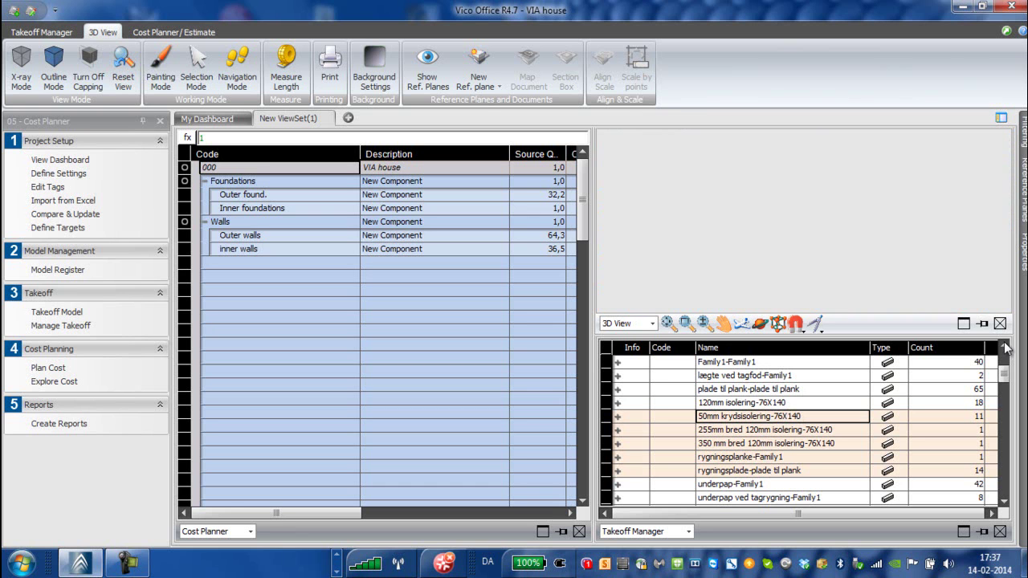
- Add the plade til plank-plade til plank takeoff item to the selection and isolate it with the other roof parts
click(742, 390)
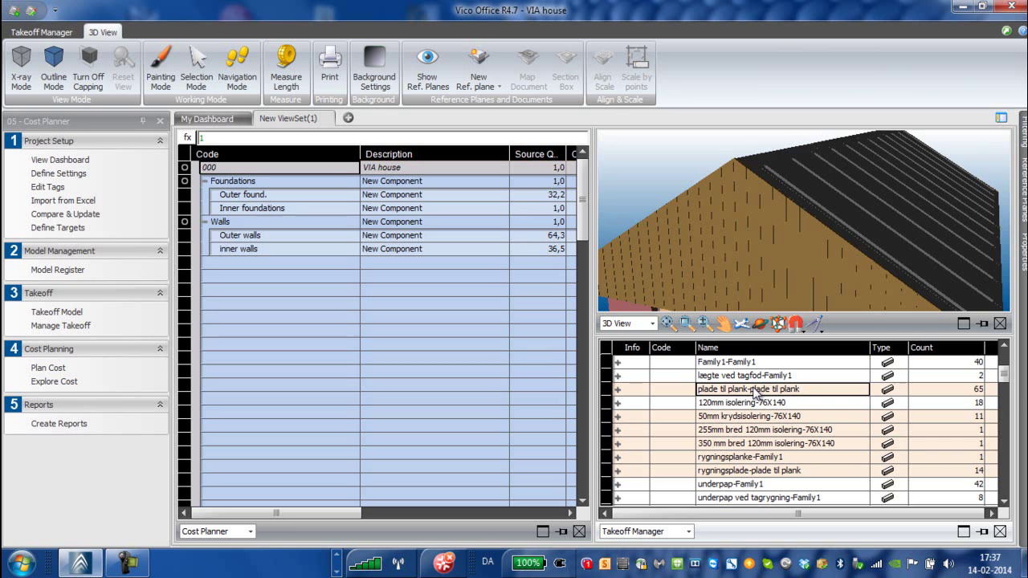
right_click(680, 422)
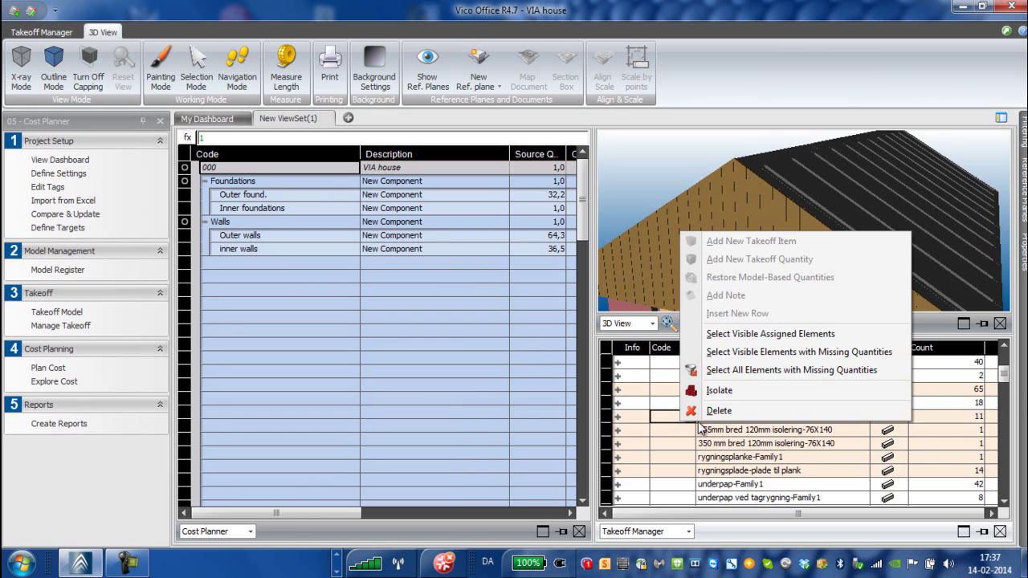
click(722, 392)
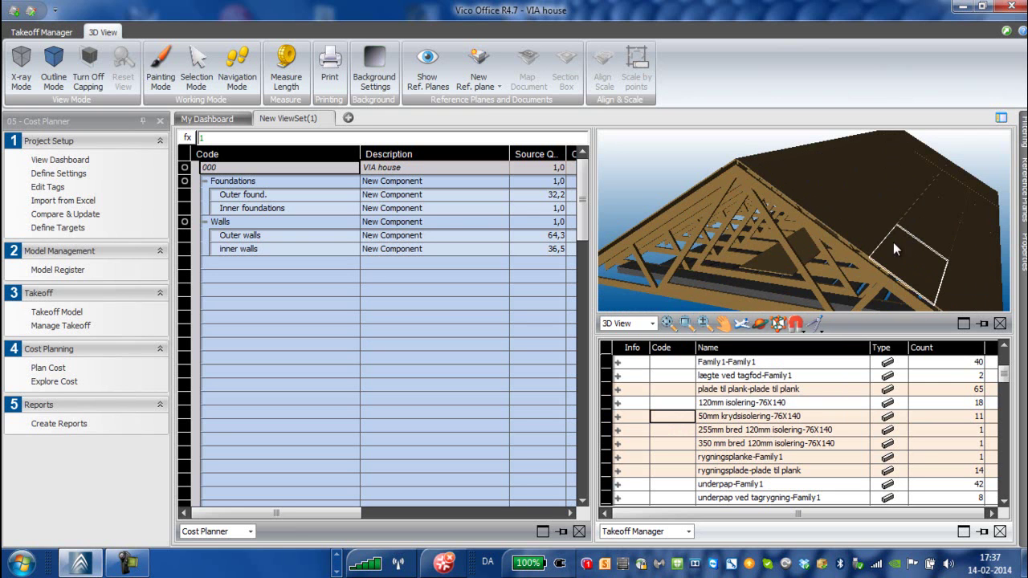
click(766, 324)
drag(766, 299, 624, 269)
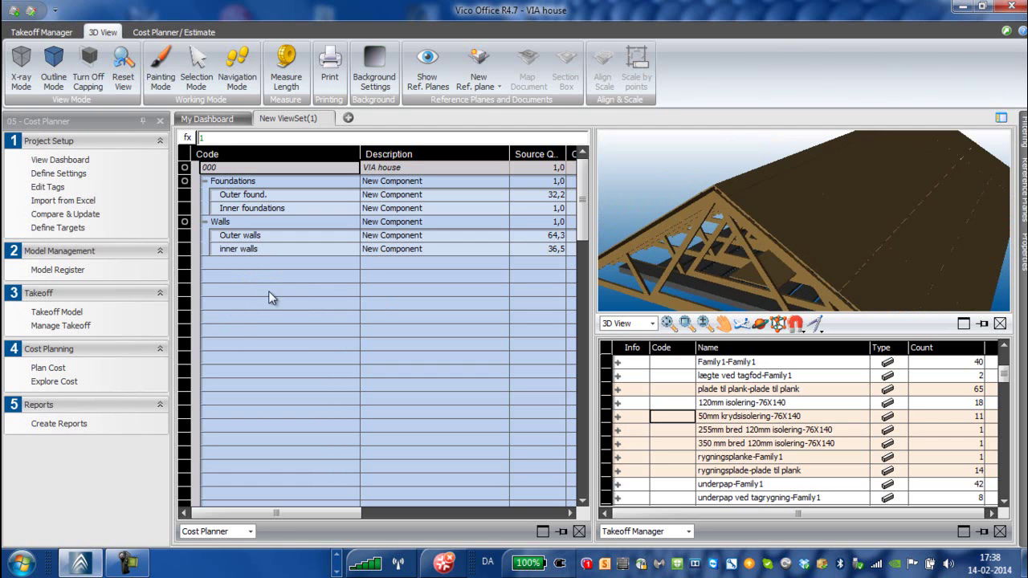
- Add a component coded "Roof structure" in the first empty cost plan row below inner walls
click(260, 262)
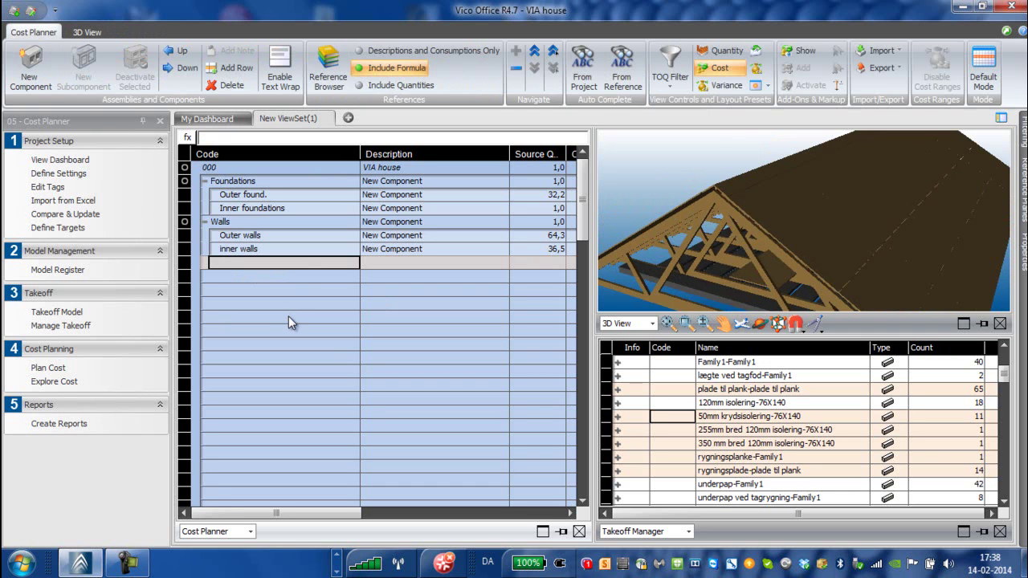
text(Roof structur)
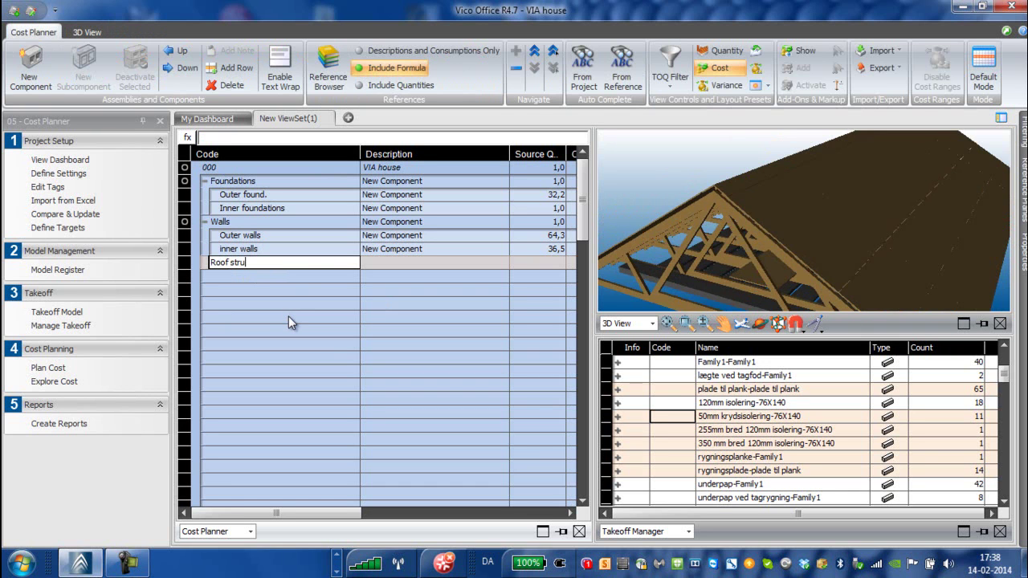
key(BackSpace)
key(BackSpace)
text(ure)
key(Return)
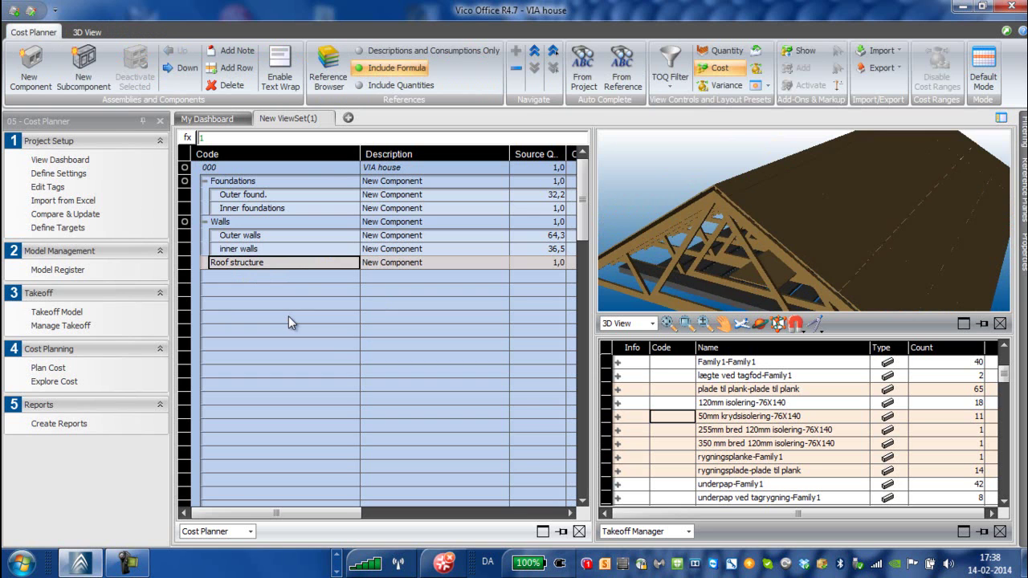
- Add a component coded "Truss rafters" in the row below Roof structure
key(Down)
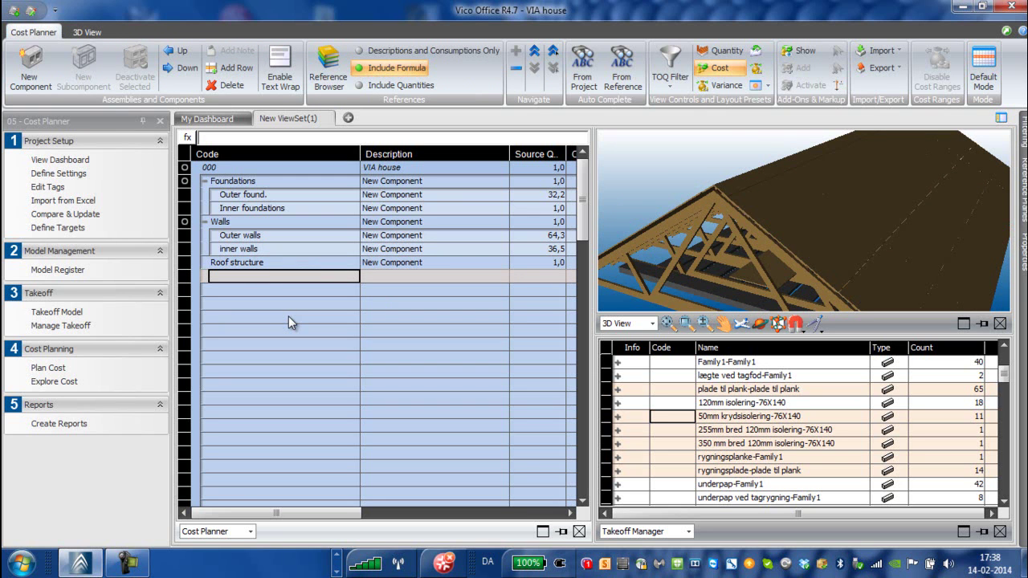
text(Truss)
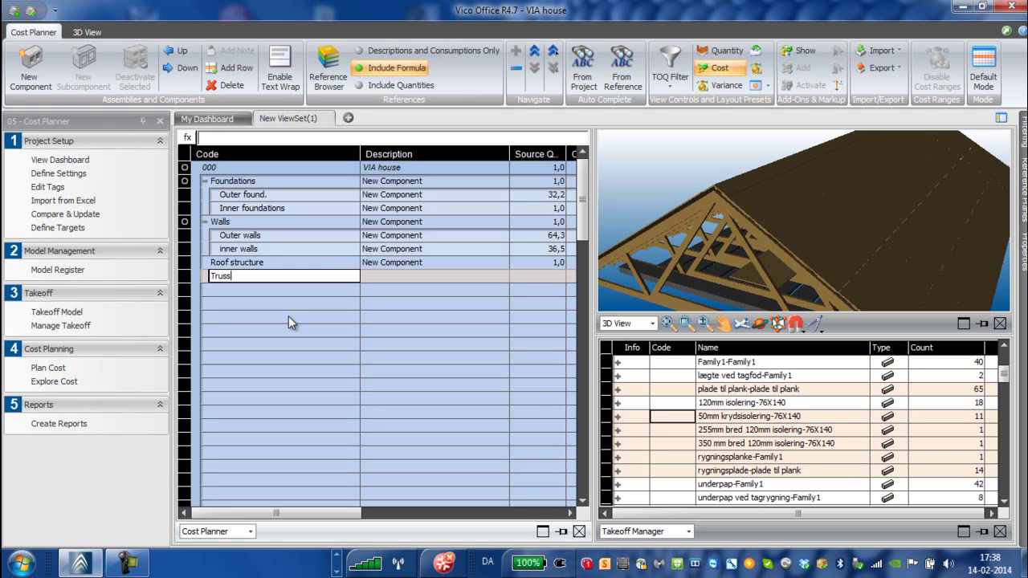
text( rafters)
key(Return)
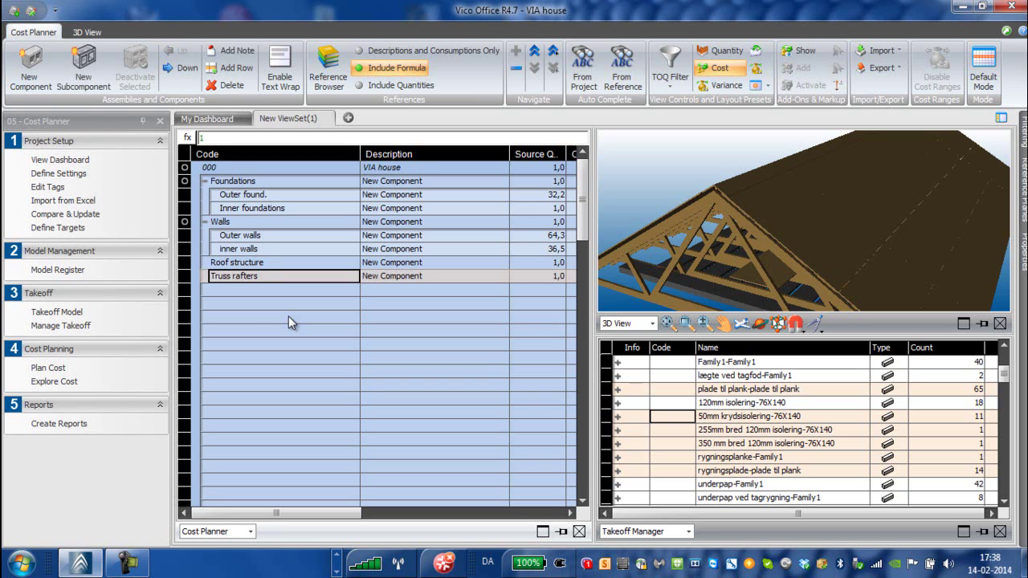
- Demote the Truss rafters component one level so that it belongs to Roof structure
click(215, 275)
click(213, 297)
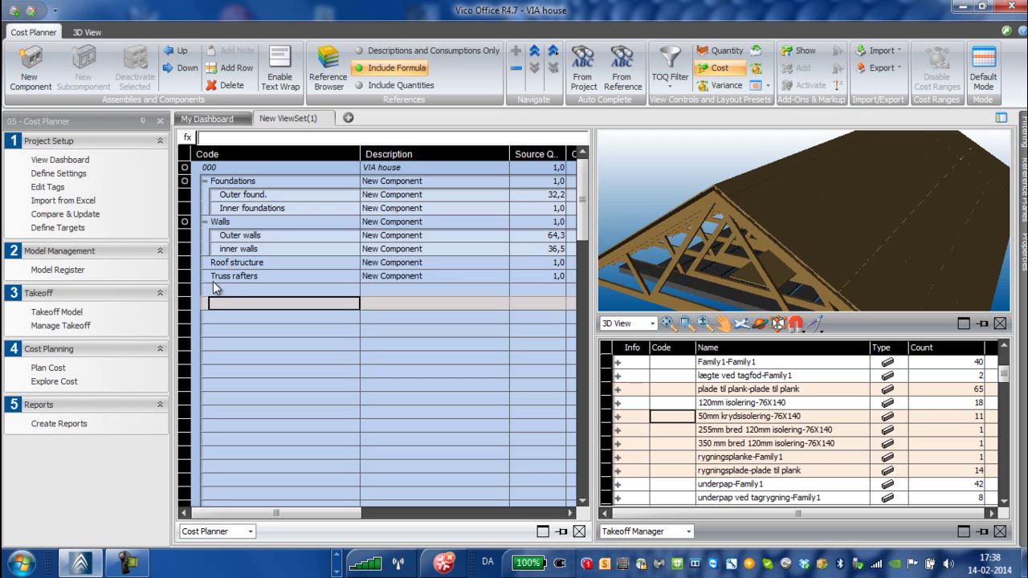
click(212, 279)
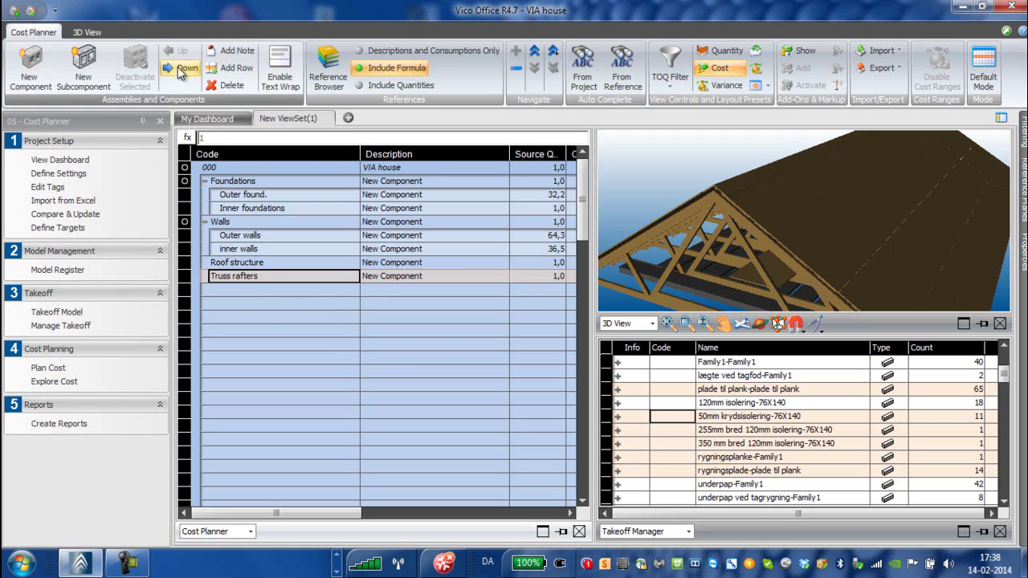
click(182, 67)
click(205, 262)
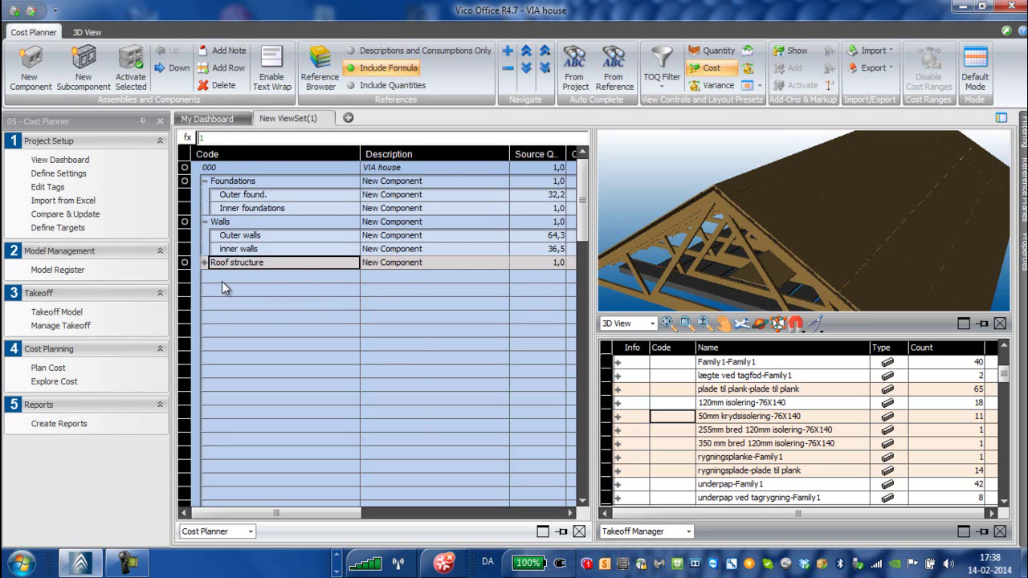
- Expand the Roof structure component and select the spærfag-spærfag takeoff item
click(205, 262)
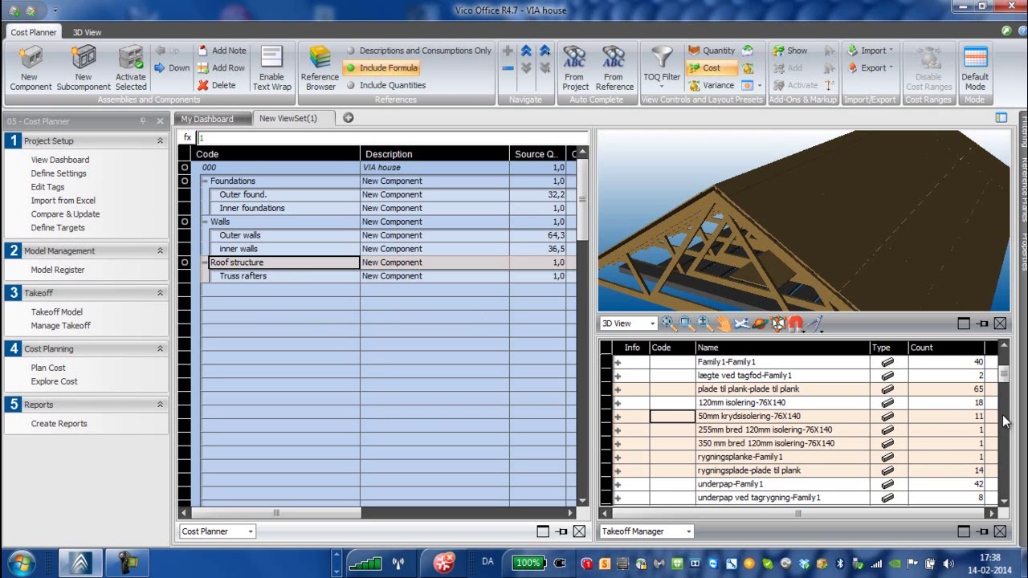
click(1004, 502)
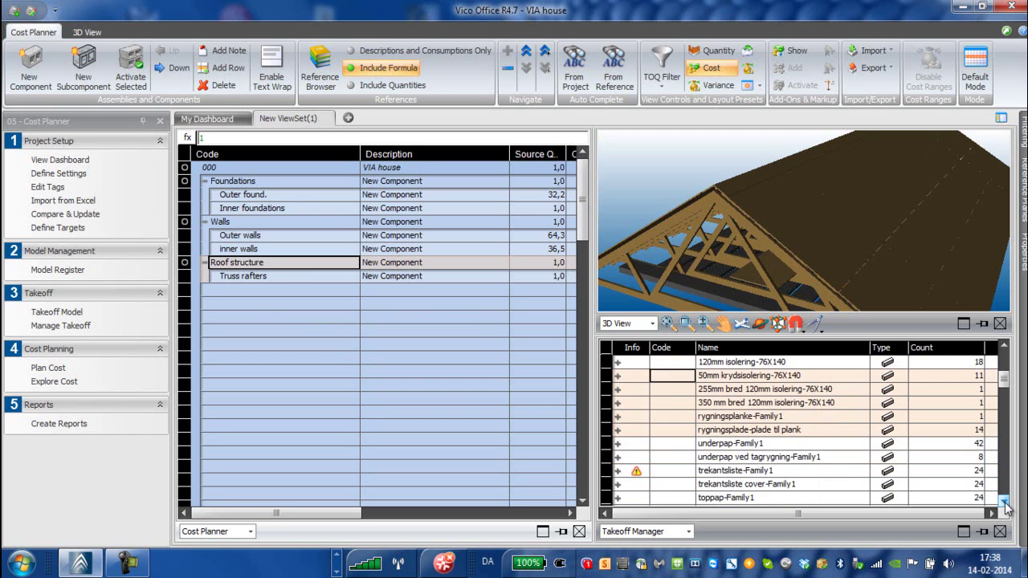
scroll(1005, 503, down, 3)
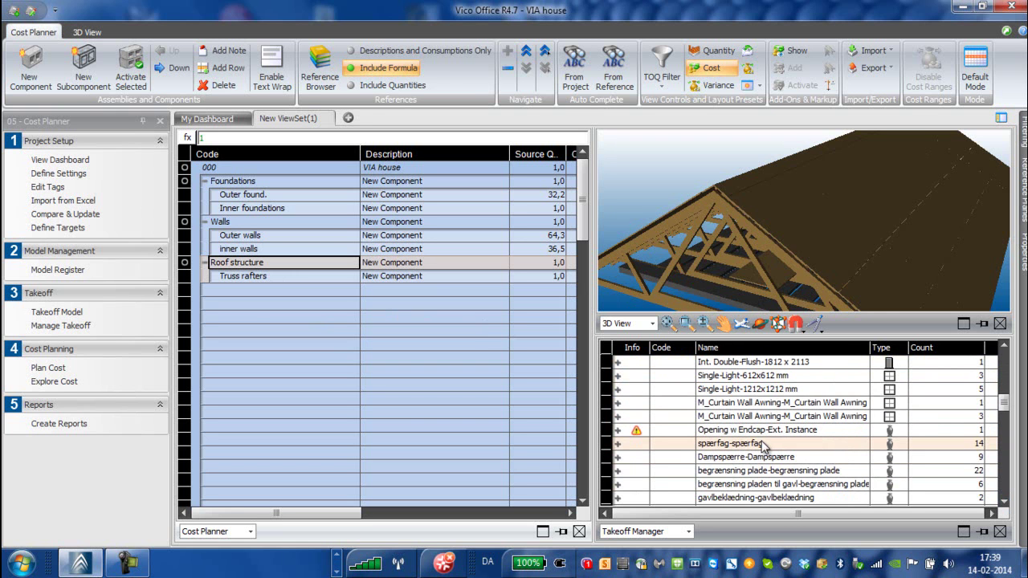
click(764, 447)
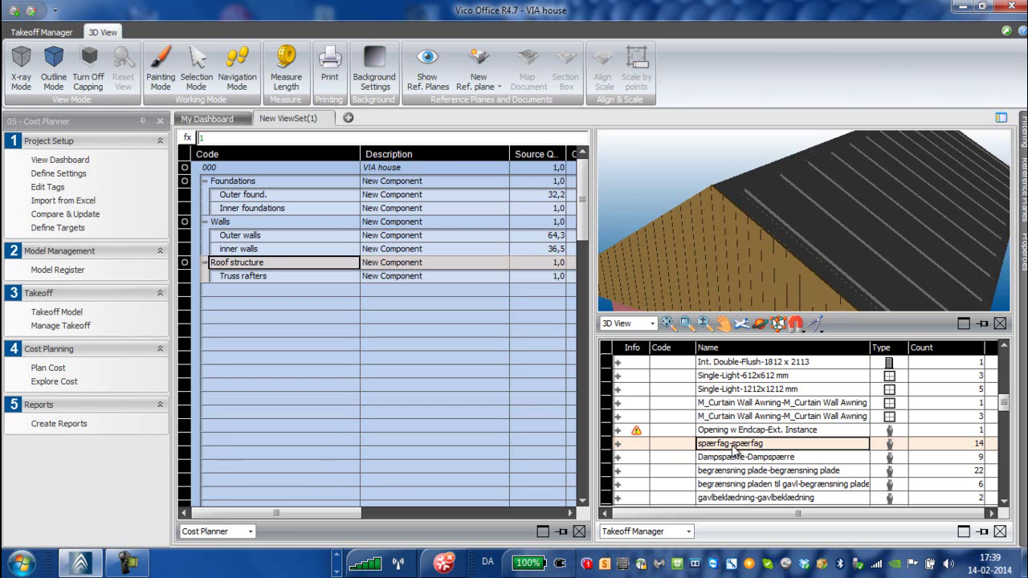
click(672, 448)
click(647, 440)
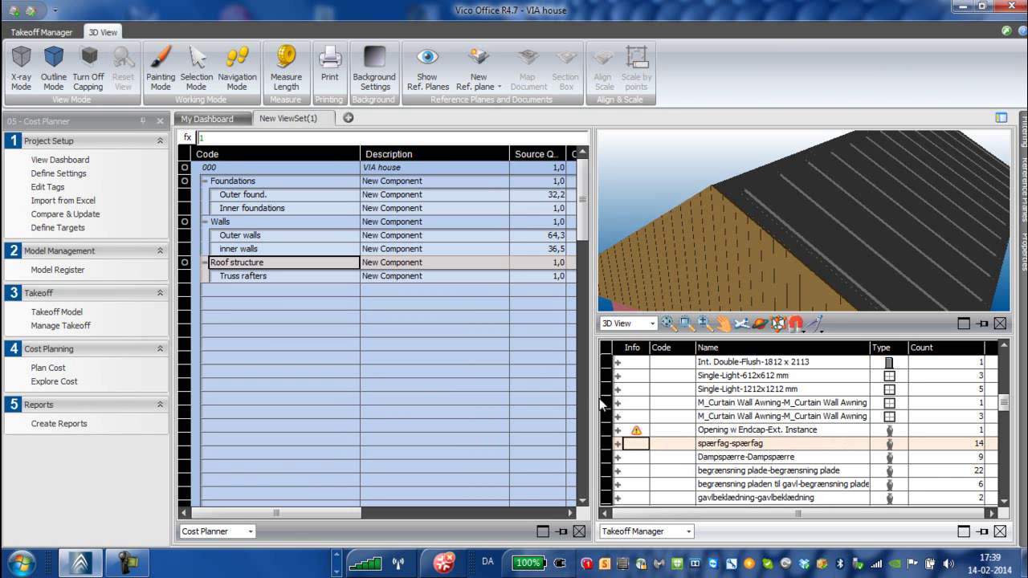
double_click(697, 446)
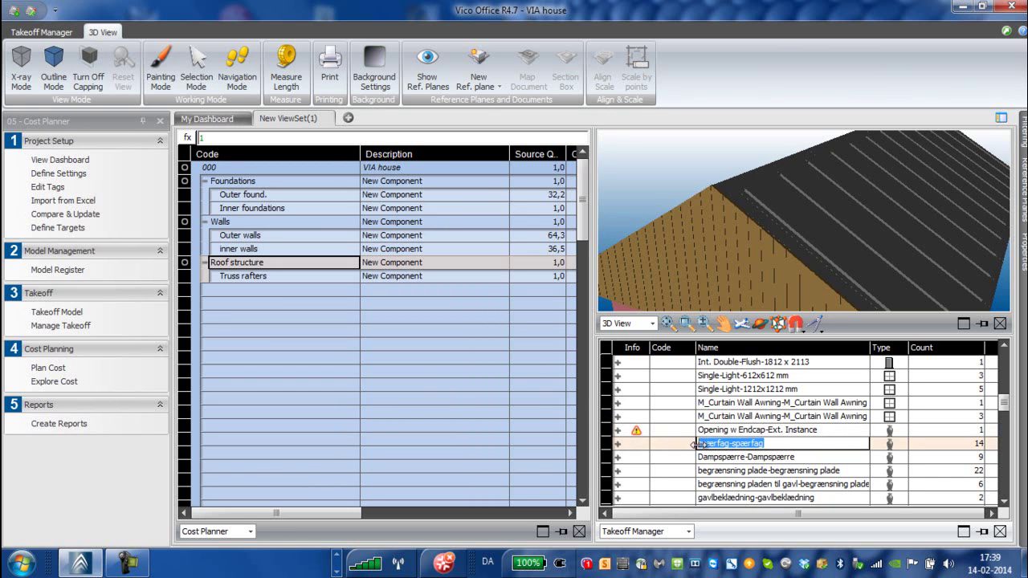
click(658, 443)
click(659, 440)
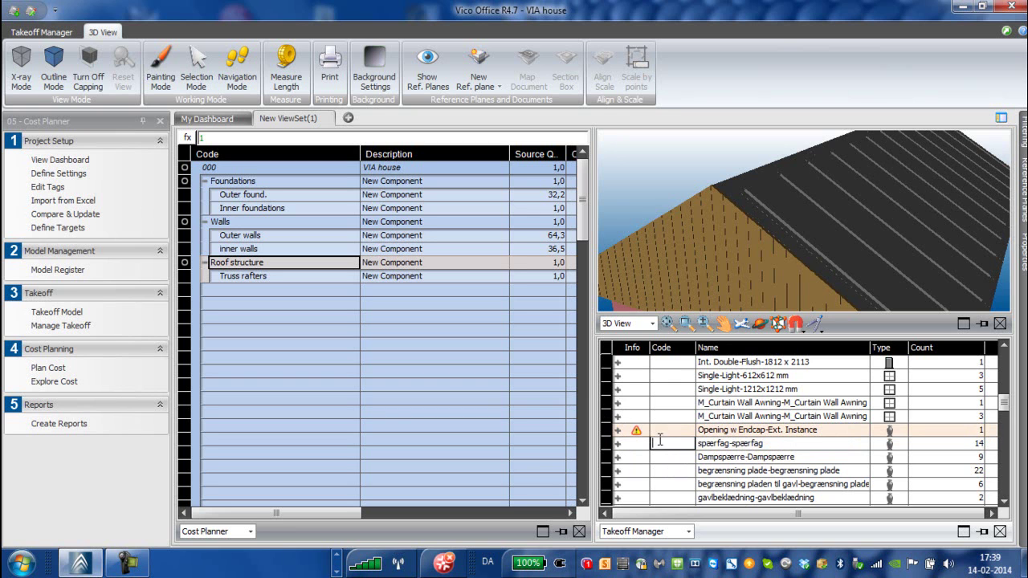
key(Tab)
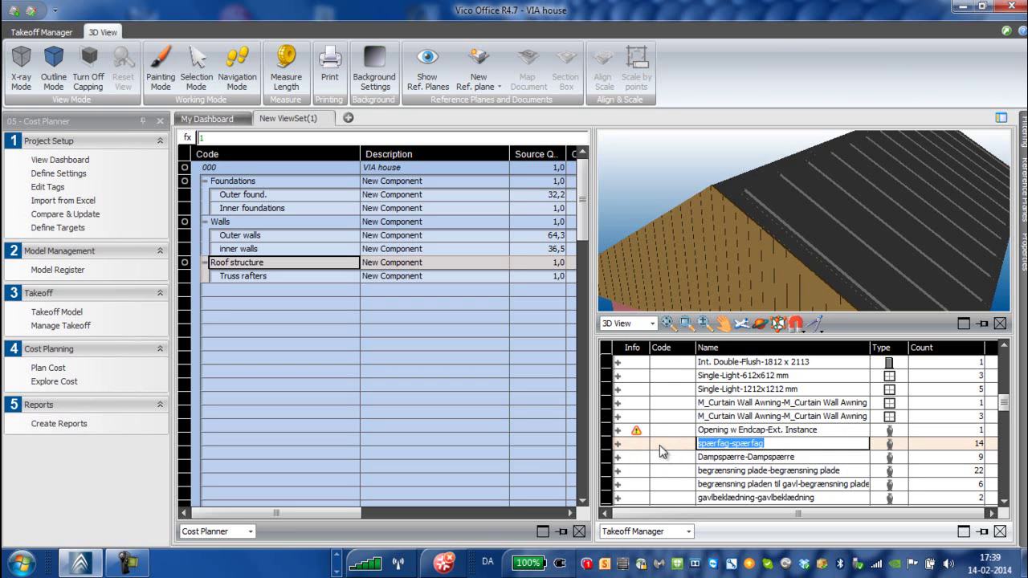
key(Left)
key(Left)
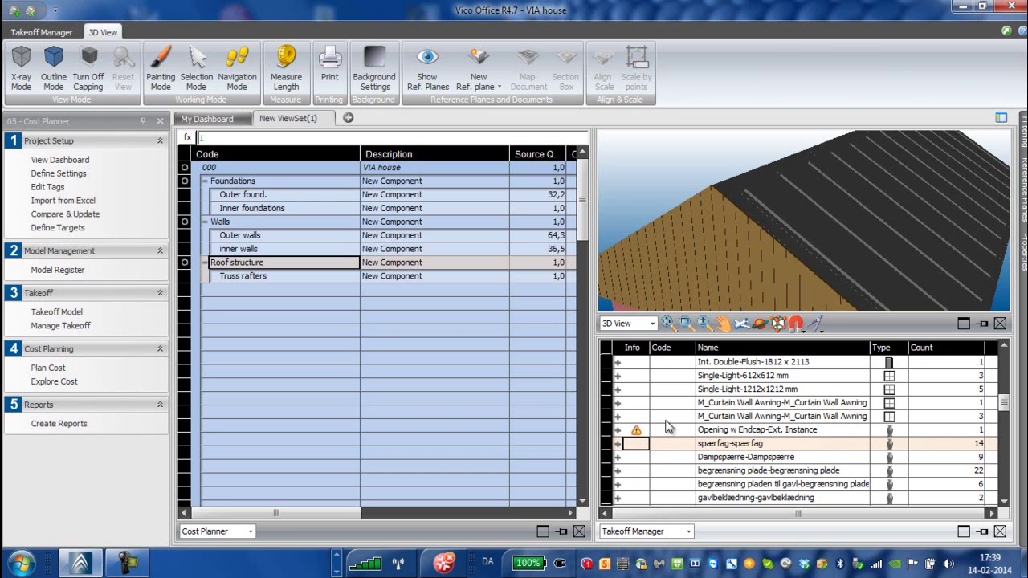
click(675, 444)
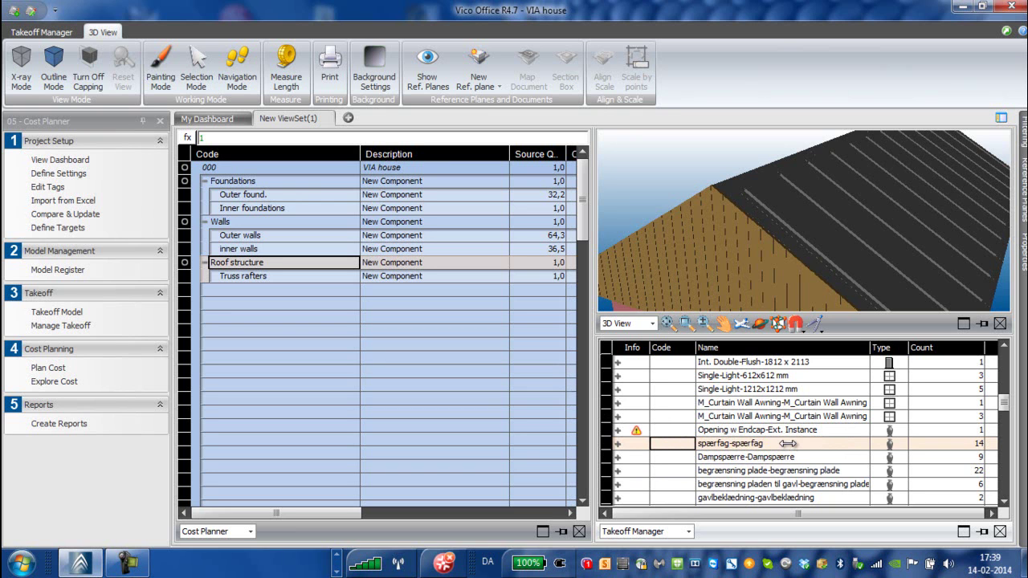
key(Right)
key(Right)
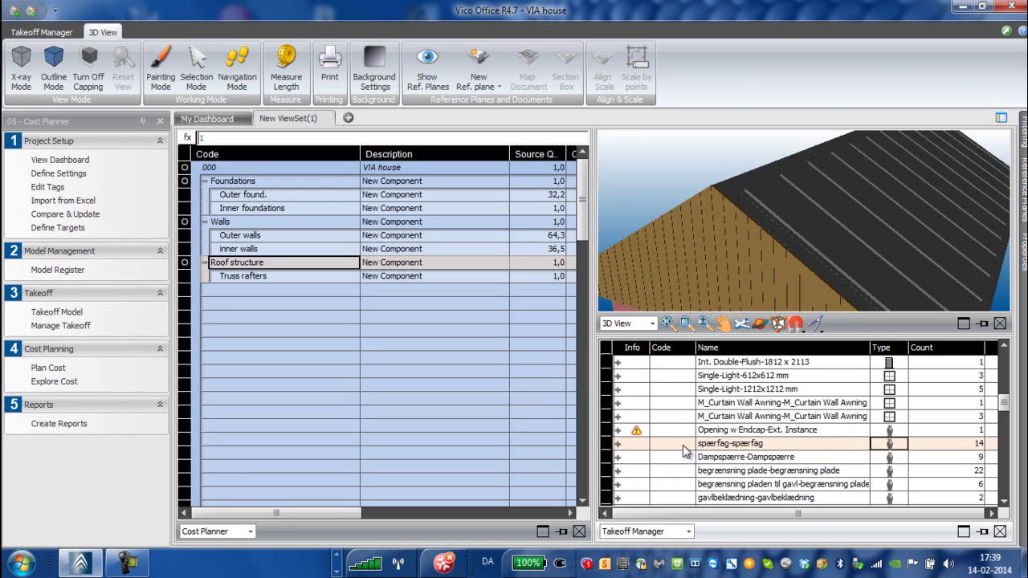
key(Home)
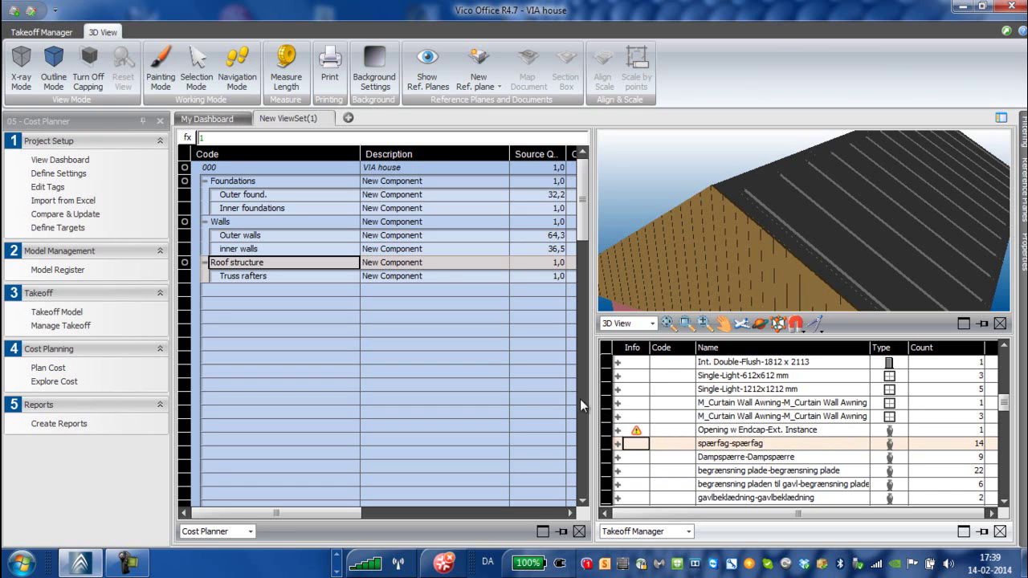
click(683, 447)
- Expand the spærfag-spærfag takeoff item and assign its Count quantity to the Truss rafters component as source quantity
click(617, 444)
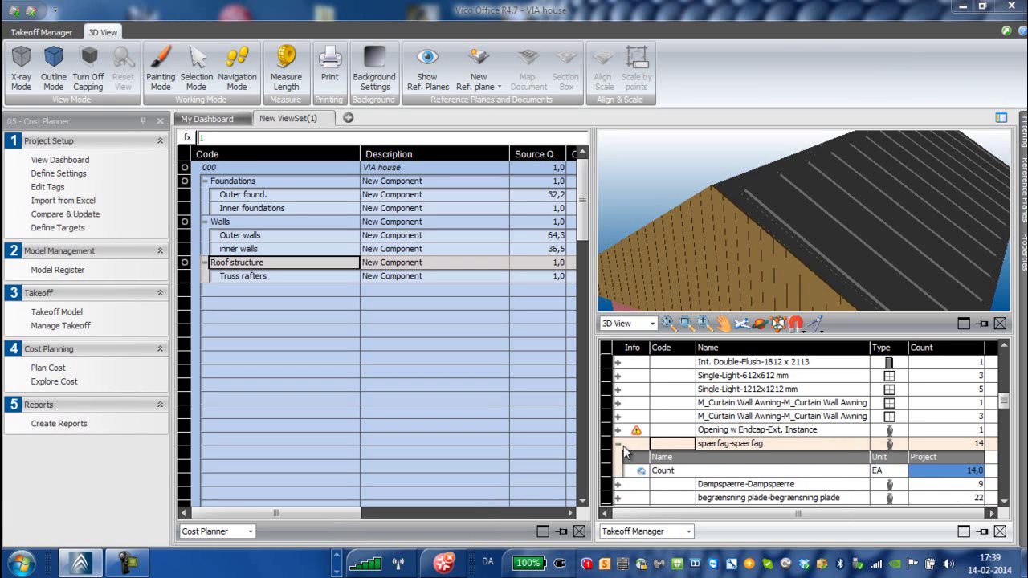
click(689, 472)
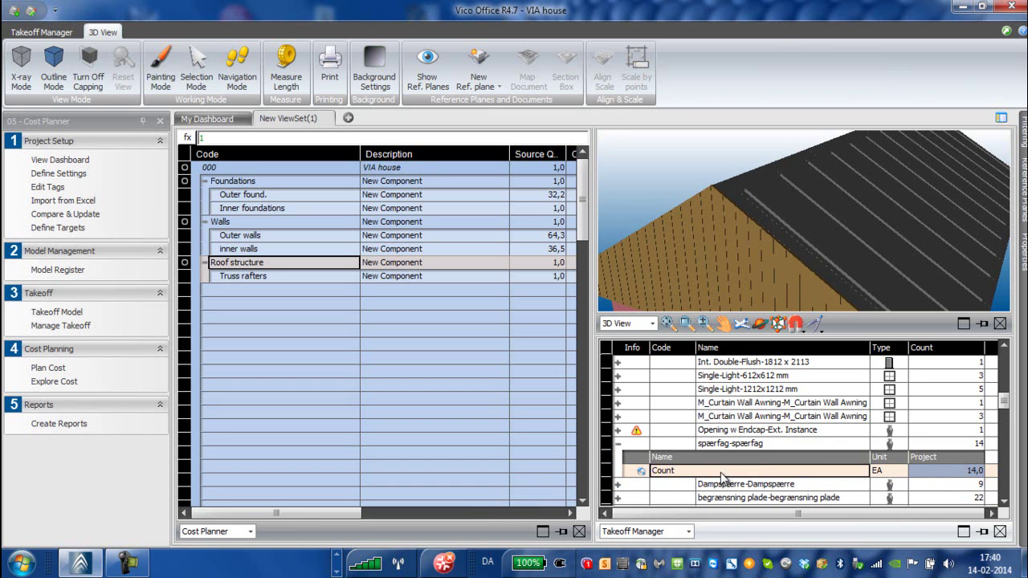
drag(640, 472, 350, 274)
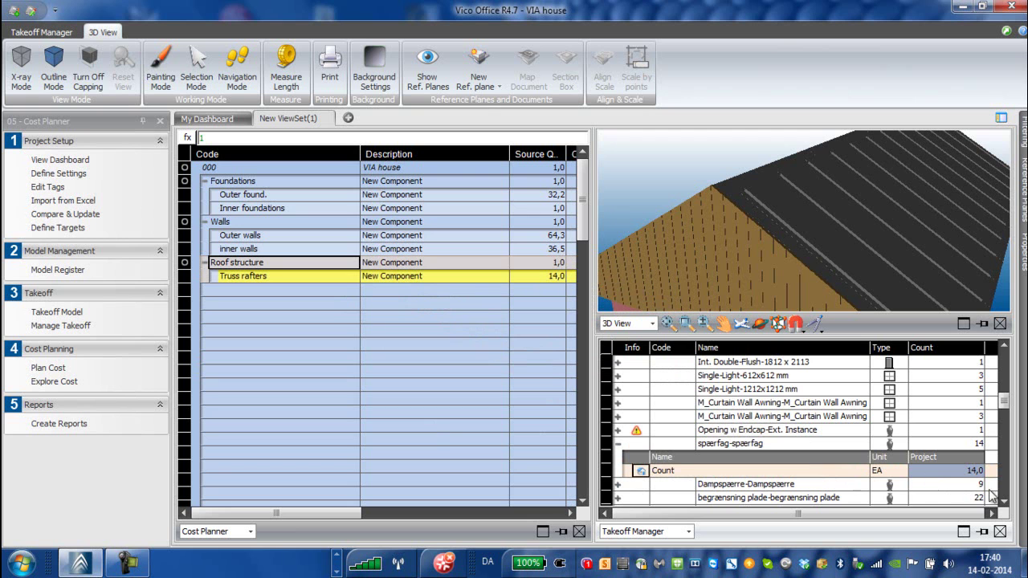
- Set the unit cost of the Truss rafters component to 700
click(569, 513)
drag(569, 513, 569, 512)
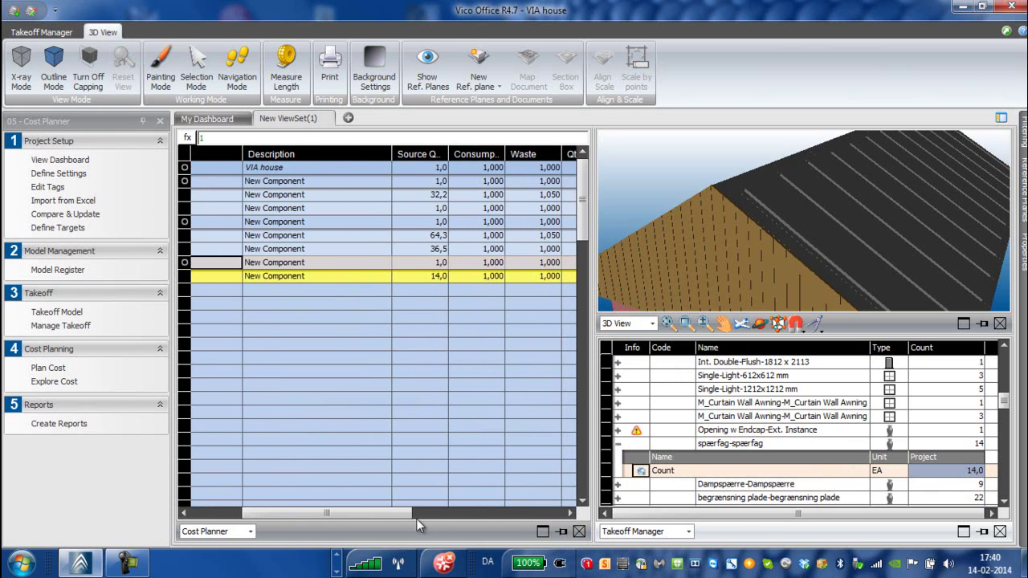
drag(388, 509, 498, 529)
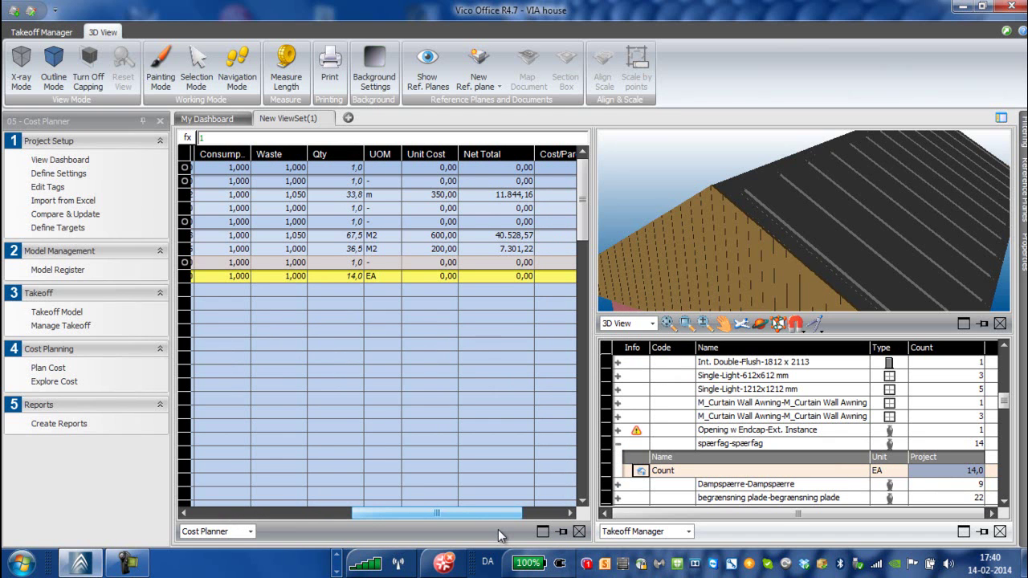
drag(498, 530, 499, 530)
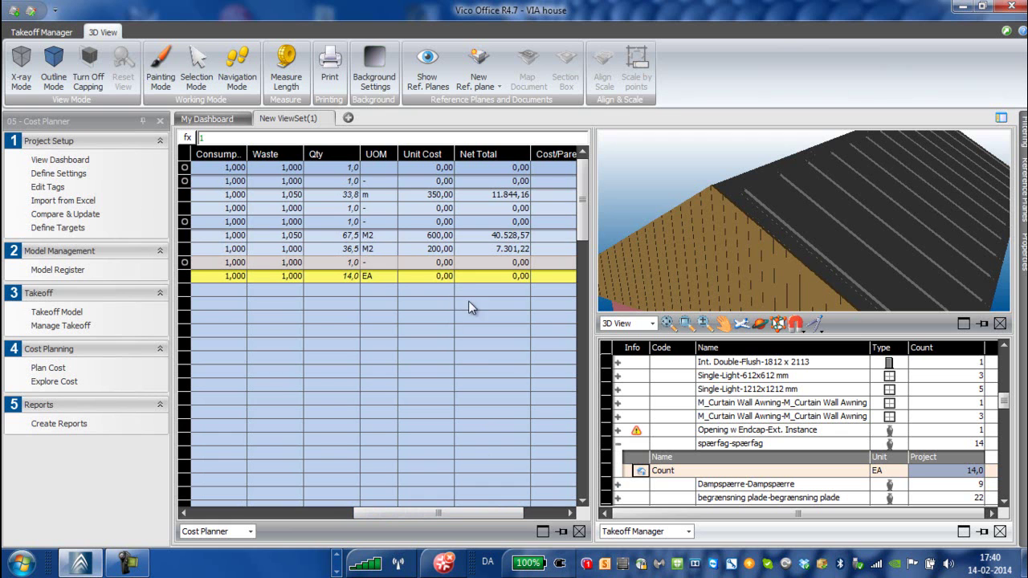
click(440, 276)
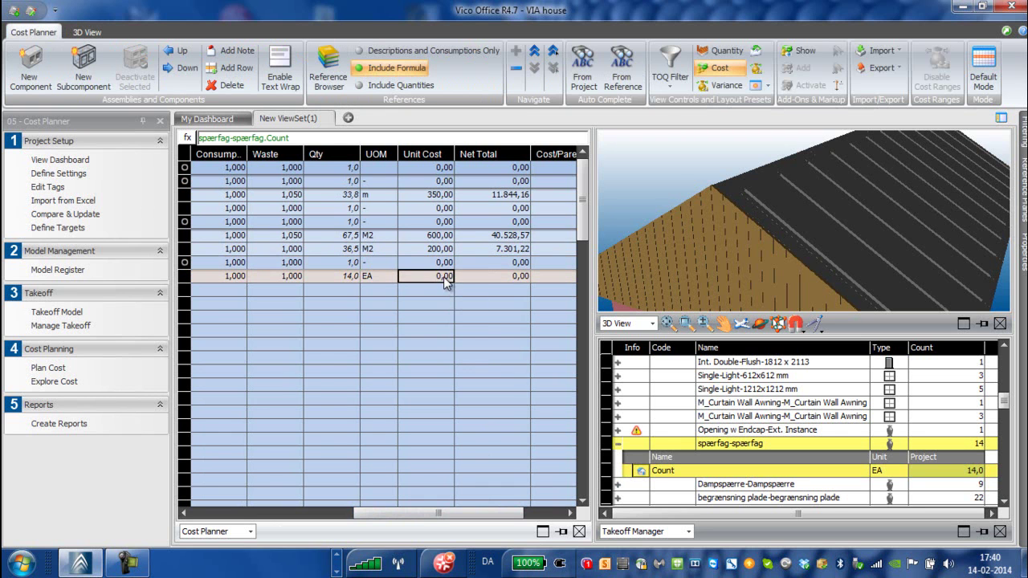
click(444, 276)
key(BackSpace)
key(BackSpace)
key(Return)
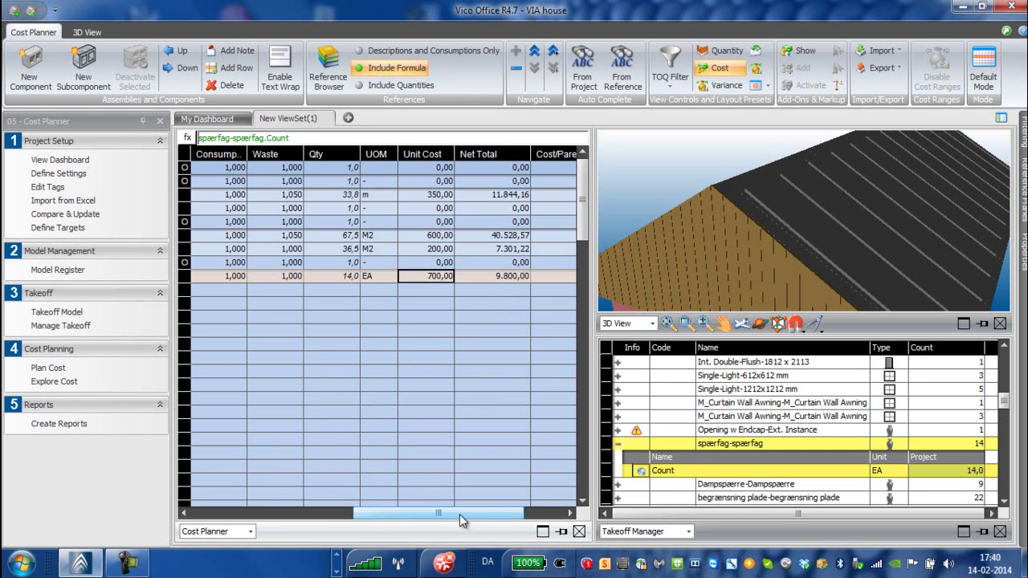
- Collapse the spærfag-spærfag takeoff item's quantities and isolate its elements in the 3D model
click(617, 443)
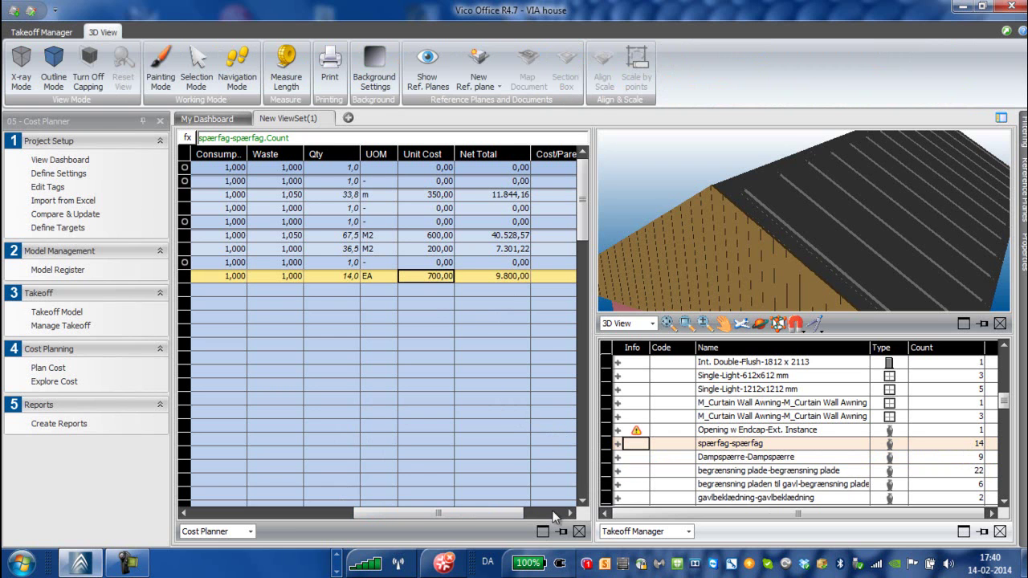
drag(419, 512, 276, 492)
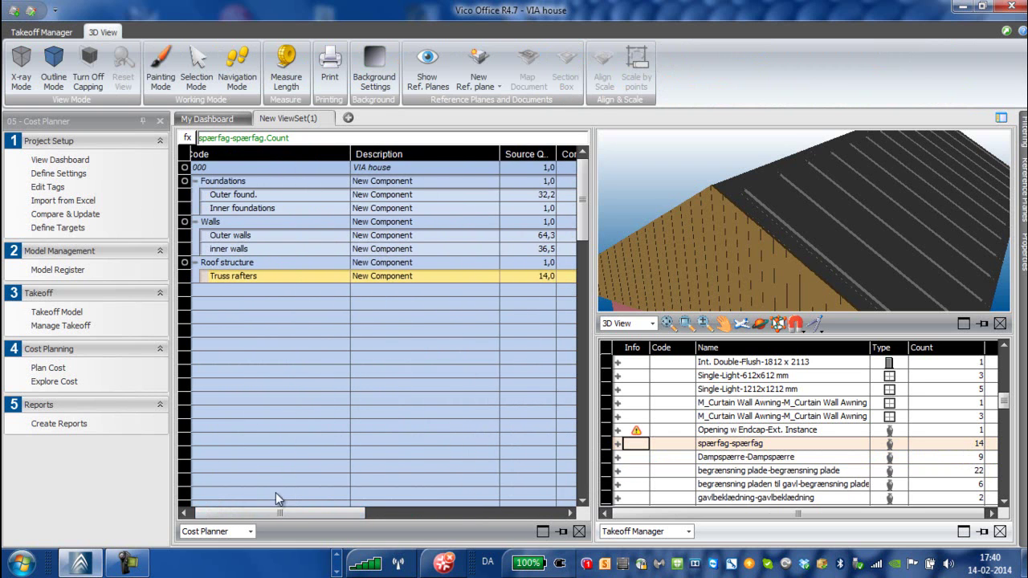
right_click(702, 444)
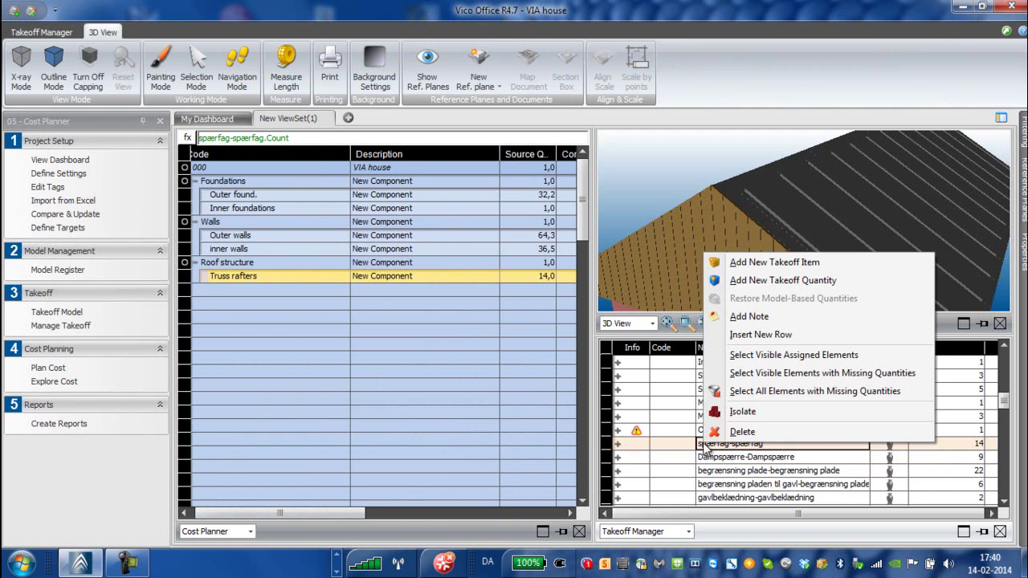
click(741, 413)
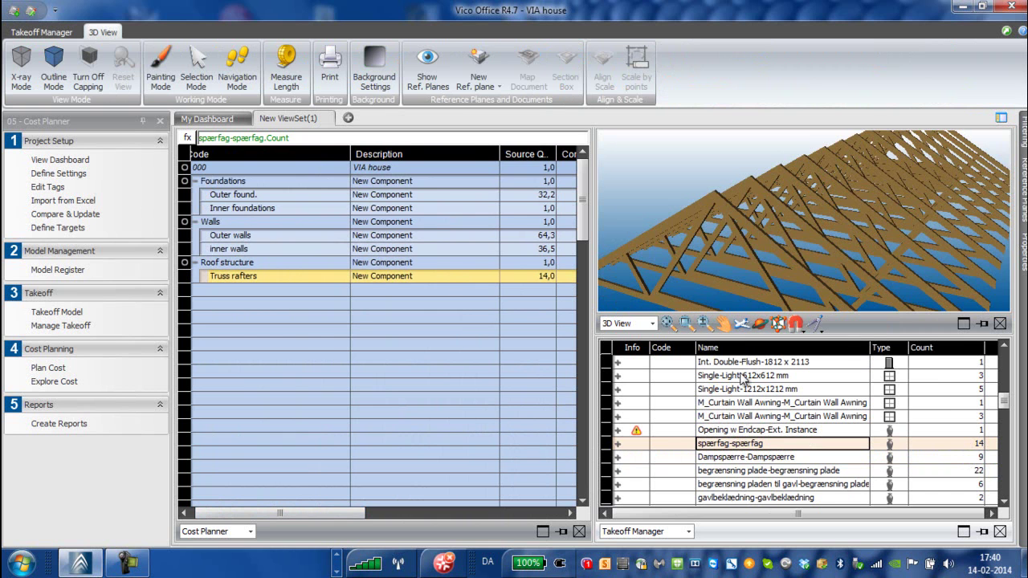